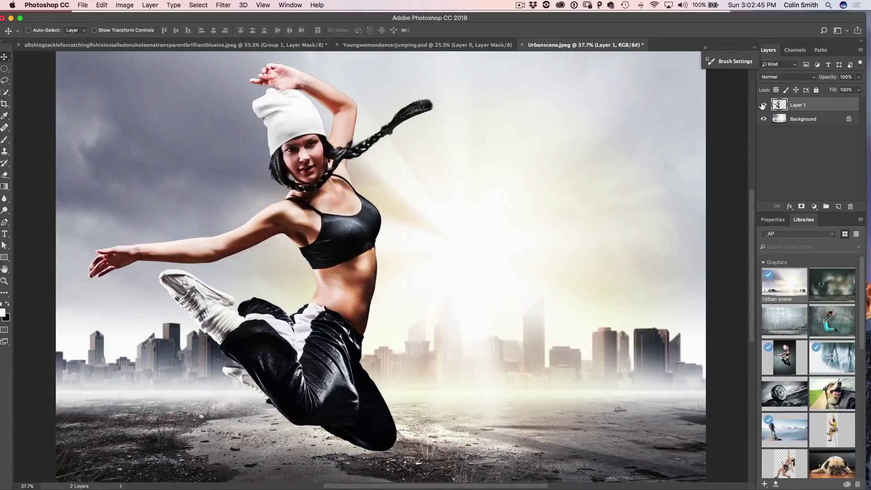
Step: Toggle the dancer layer to check the background, then search Adobe Stock for 'spl'
{"action": "left_click", "coordinate": [763, 105]}
{"action": "left_click", "coordinate": [764, 106]}
{"action": "left_click", "coordinate": [792, 246]}
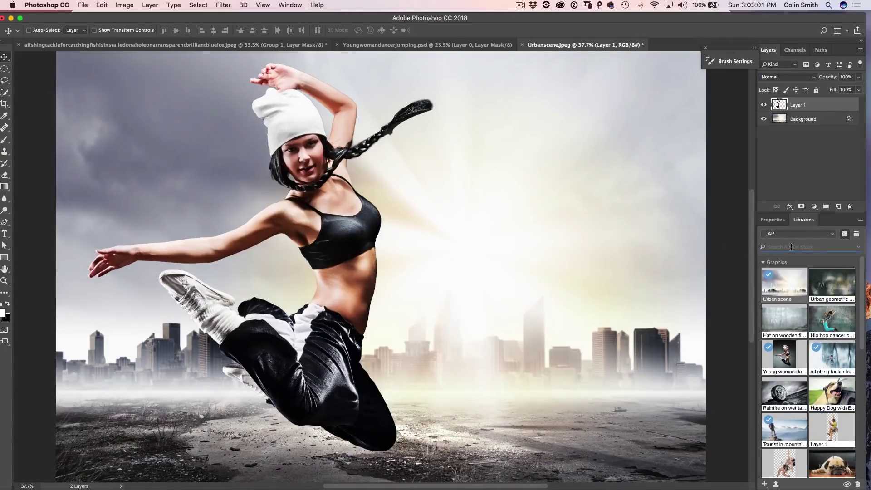
{"action": "type", "text": "splash"}
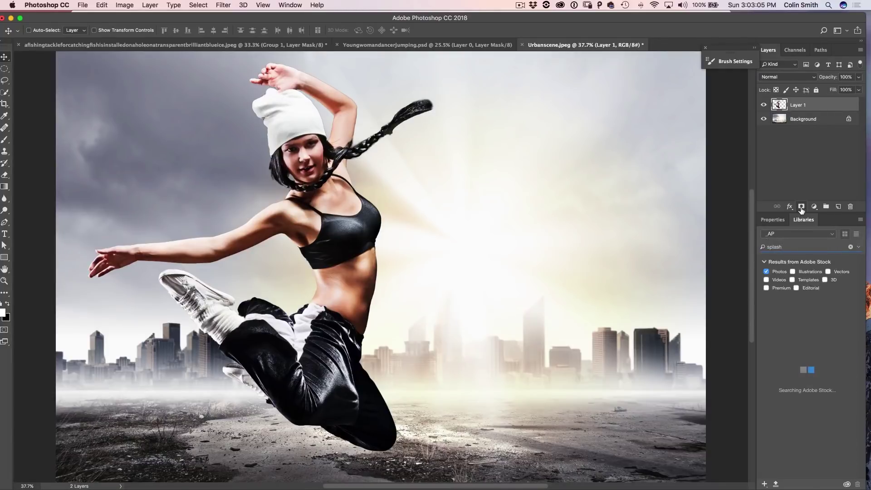
Step: Save the Set of Water Splashes stock image to the library and open it as a document
{"action": "mouse_move", "coordinate": [804, 361]}
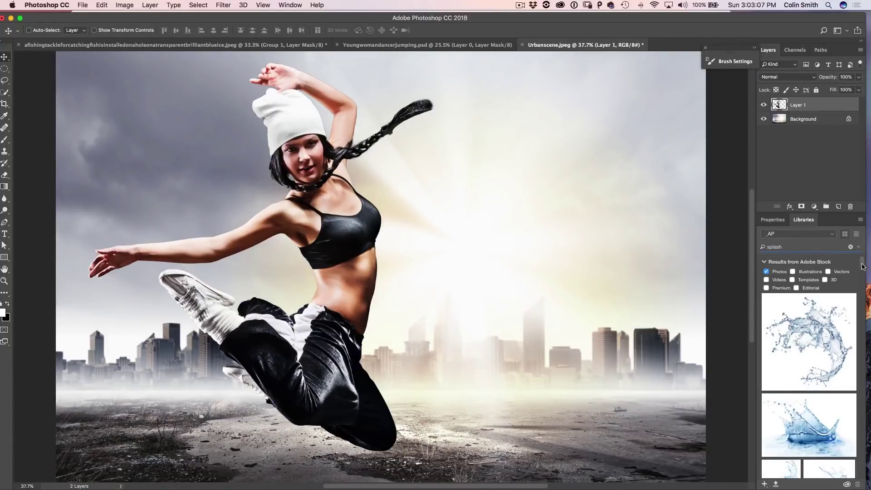
{"action": "left_click_drag", "start_coordinate": [862, 267], "coordinate": [862, 307]}
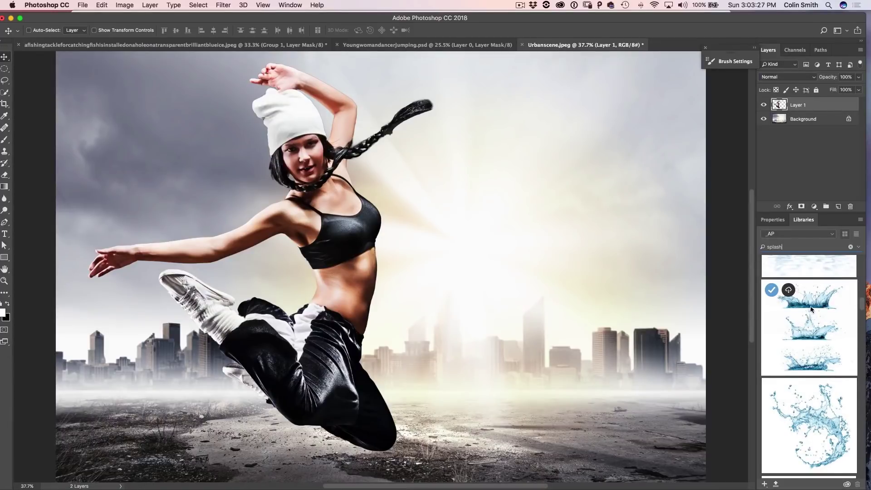
{"action": "left_click", "coordinate": [789, 292]}
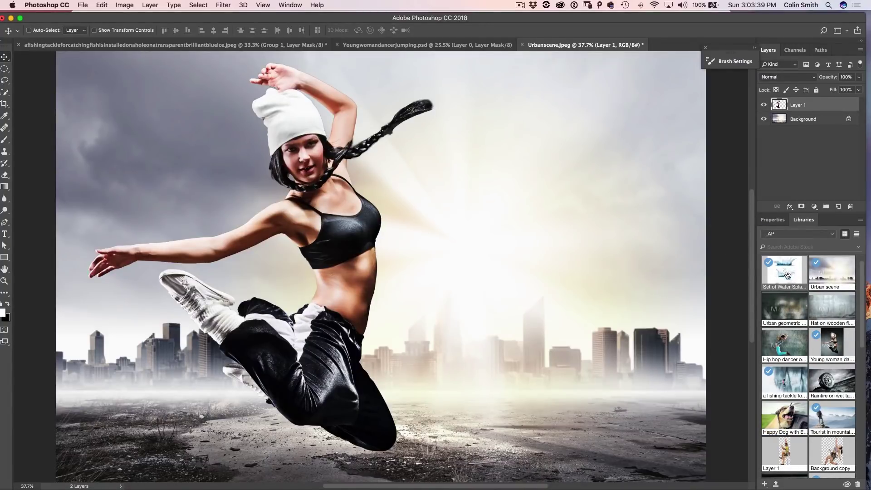
{"action": "double_click", "coordinate": [788, 275]}
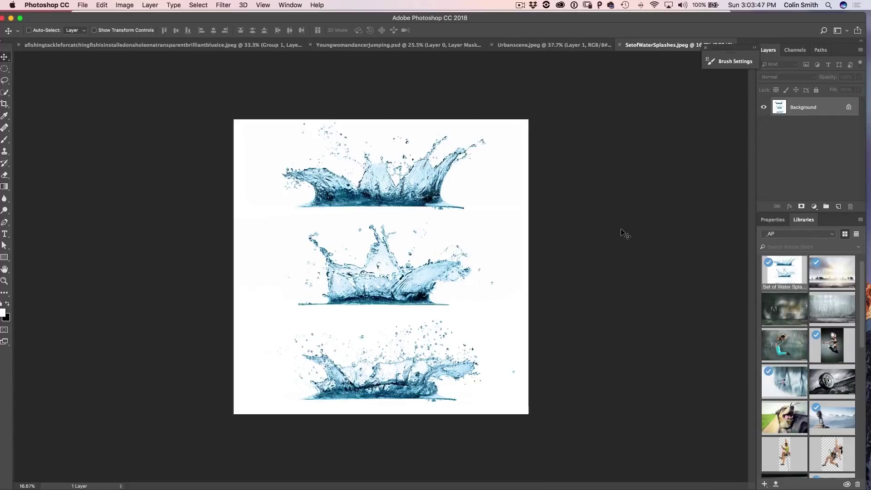
Step: Lasso the middle splash and apply Levels with input values 94, 0.80 and 255
{"action": "left_click", "coordinate": [5, 80]}
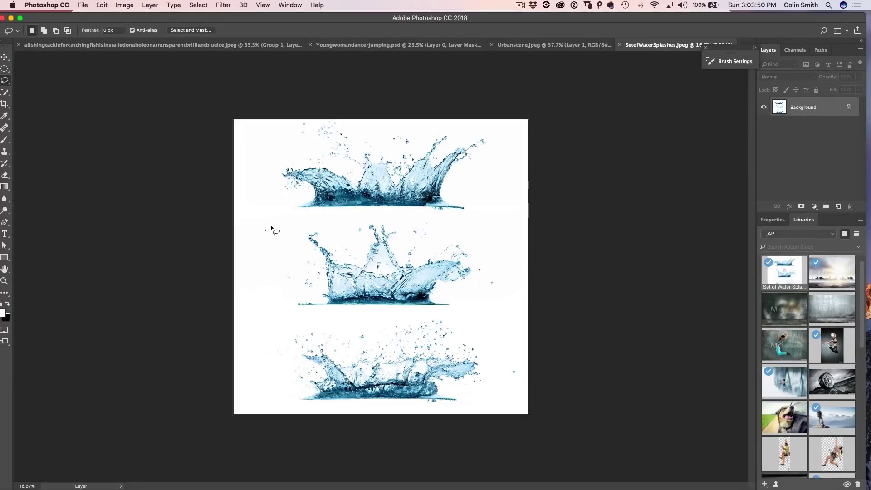
{"action": "mouse_move", "coordinate": [271, 227]}
{"action": "left_mouse_down"}
{"action": "mouse_move", "coordinate": [458, 219]}
{"action": "mouse_move", "coordinate": [501, 240]}
{"action": "mouse_move", "coordinate": [513, 268]}
{"action": "mouse_move", "coordinate": [503, 298]}
{"action": "mouse_move", "coordinate": [459, 315]}
{"action": "mouse_move", "coordinate": [279, 313]}
{"action": "mouse_move", "coordinate": [261, 297]}
{"action": "mouse_move", "coordinate": [255, 271]}
{"action": "mouse_move", "coordinate": [268, 230]}
{"action": "mouse_move", "coordinate": [289, 224]}
{"action": "left_mouse_up"}
{"action": "key", "text": "super+l"}
{"action": "left_click_drag", "start_coordinate": [417, 211], "coordinate": [579, 135]}
{"action": "left_click_drag", "start_coordinate": [510, 237], "coordinate": [552, 238]}
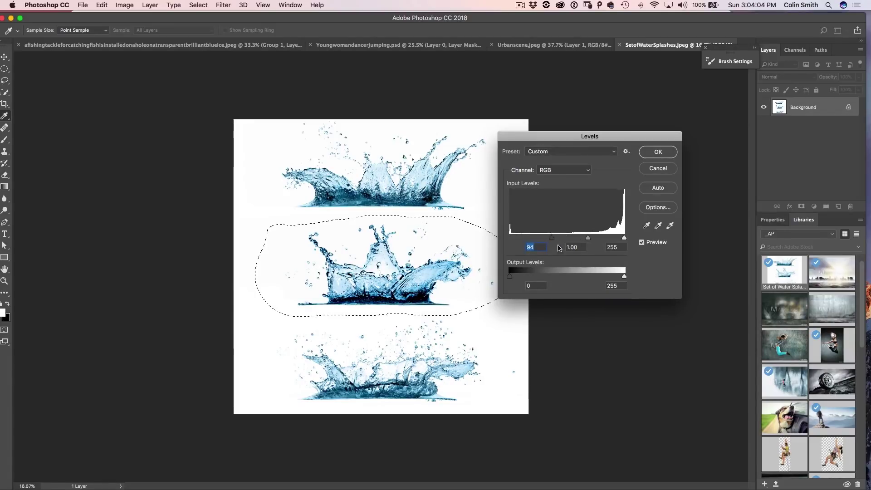
{"action": "left_click", "coordinate": [624, 237]}
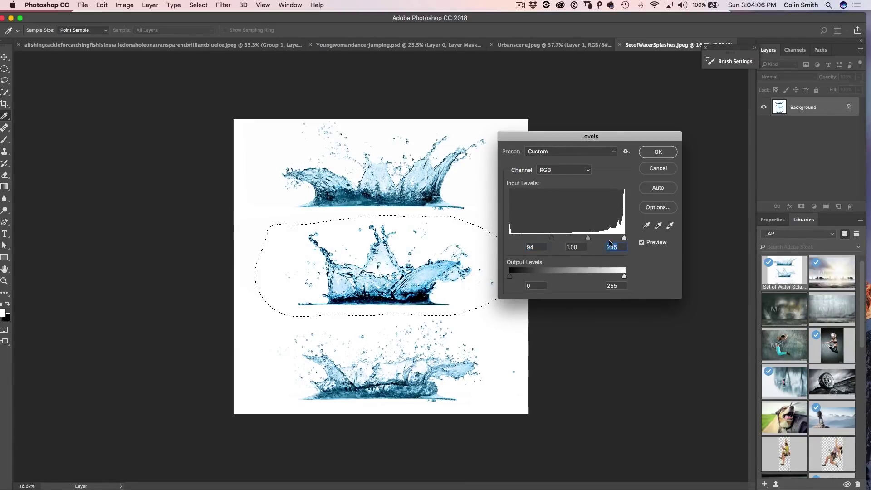
{"action": "left_click_drag", "start_coordinate": [588, 238], "coordinate": [593, 237]}
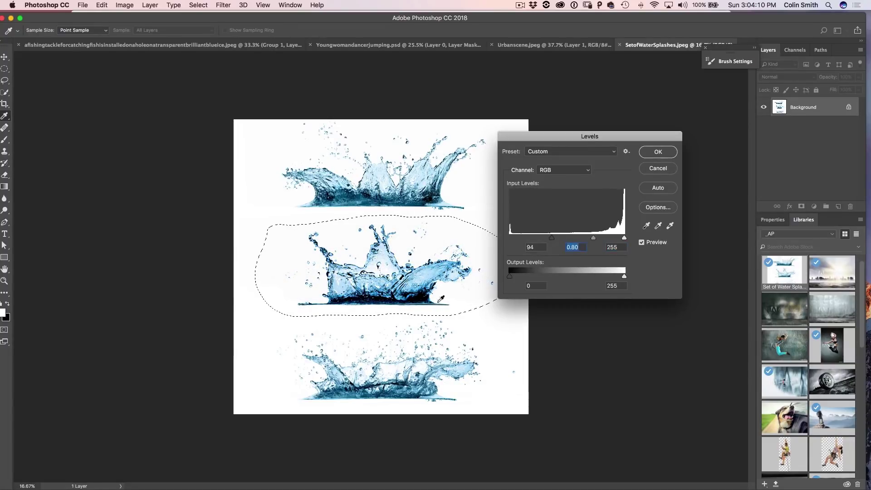
{"action": "left_click", "coordinate": [657, 153]}
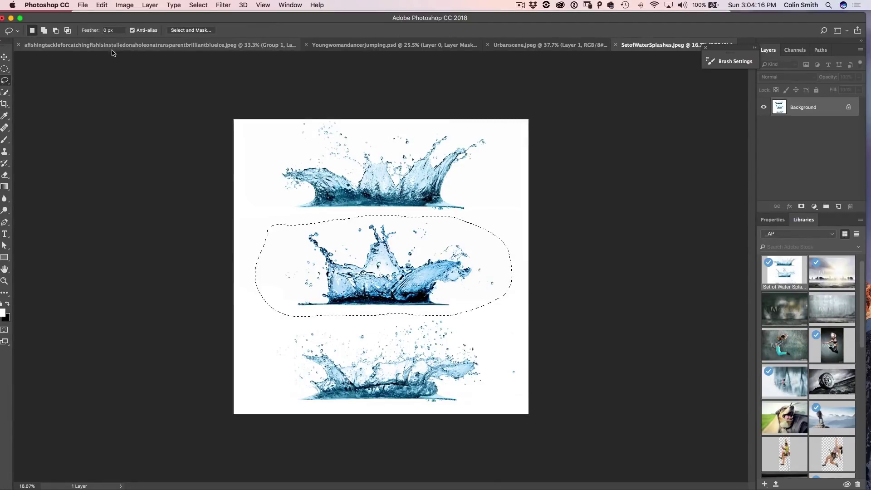
{"action": "left_click", "coordinate": [102, 5]}
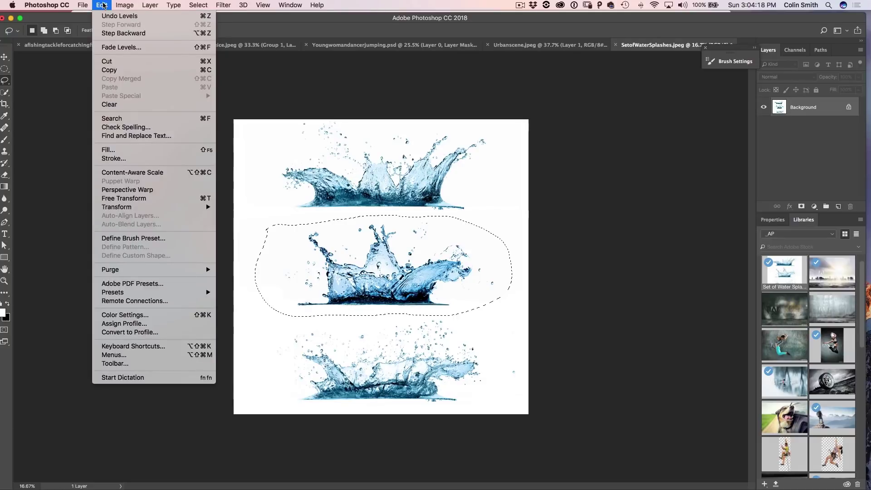
Step: Define the selected splash as a brush preset named 'sllash'
{"action": "left_click", "coordinate": [150, 237]}
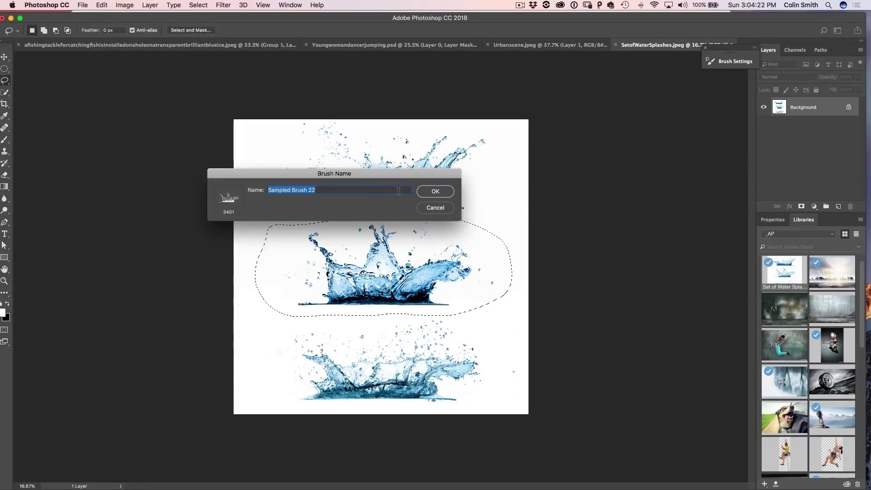
{"action": "type", "text": "sl"}
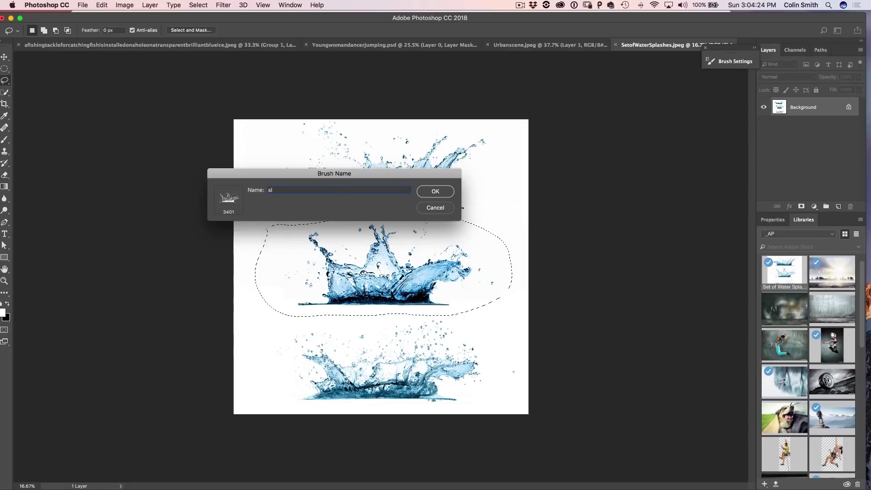
{"action": "type", "text": "lash"}
{"action": "left_click", "coordinate": [438, 193]}
Step: Deselect, stamp three black test splashes with the new brush, and return to Urbanscene.jpeg
{"action": "key", "text": "b"}
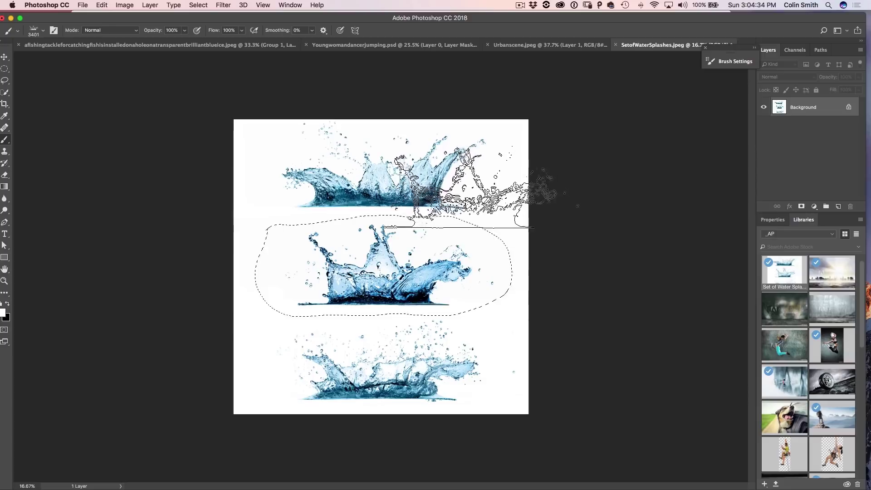
{"action": "key", "text": "super+d"}
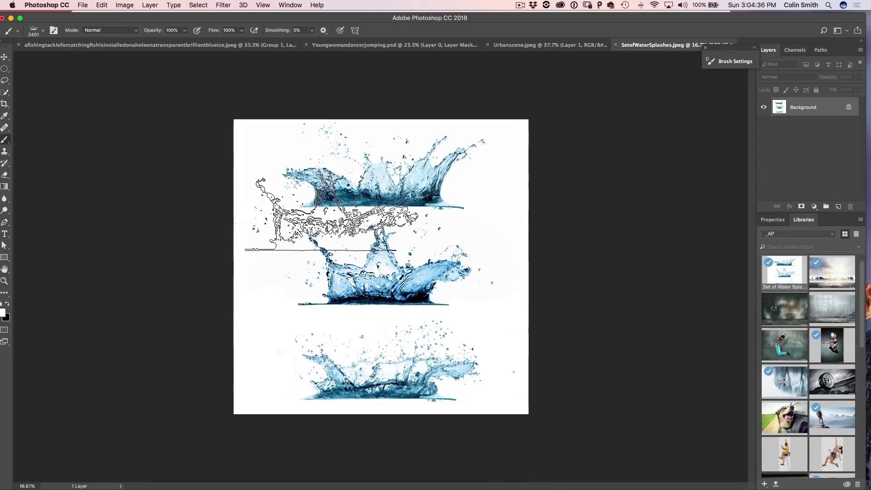
{"action": "key", "text": "x"}
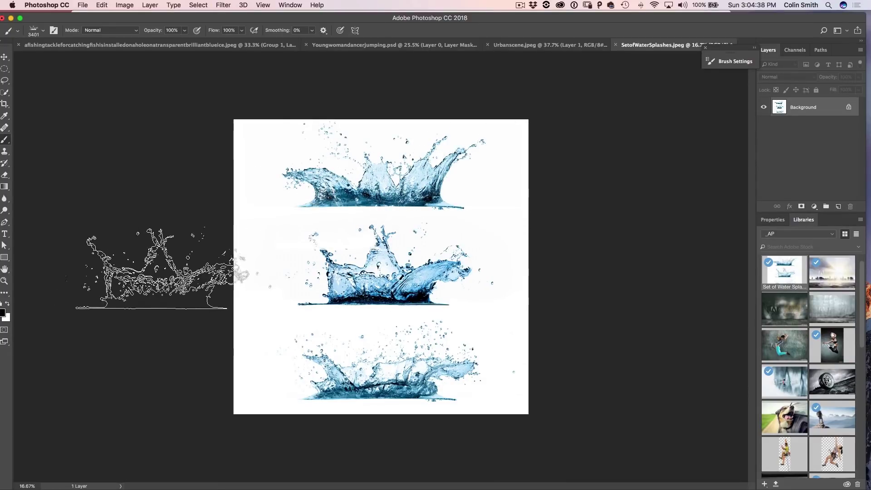
{"action": "left_click", "coordinate": [367, 167]}
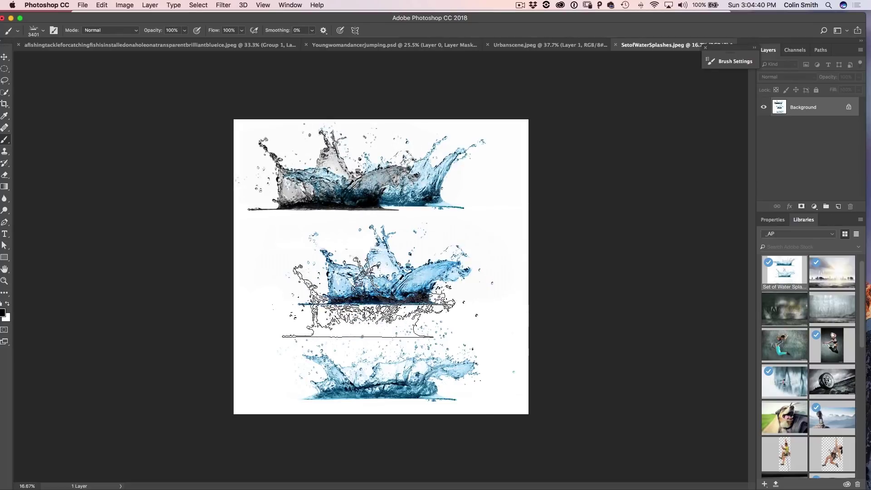
{"action": "left_click", "coordinate": [403, 296]}
{"action": "left_click", "coordinate": [511, 210]}
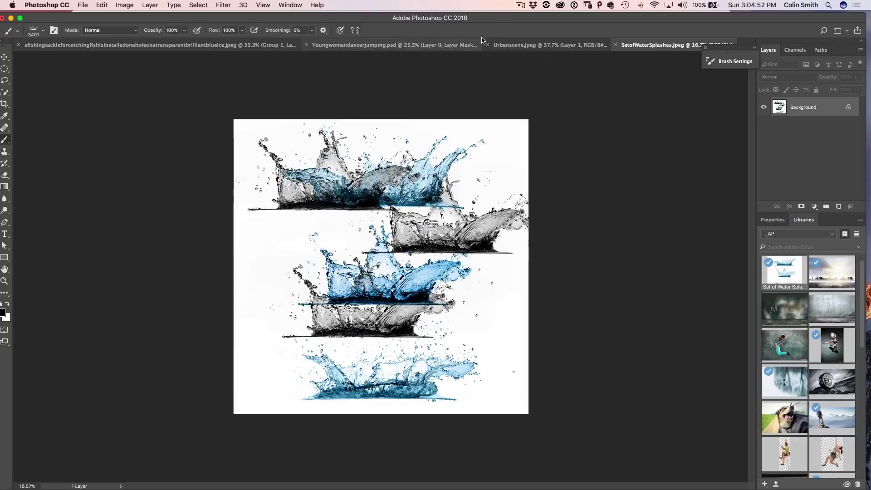
{"action": "left_click", "coordinate": [512, 44]}
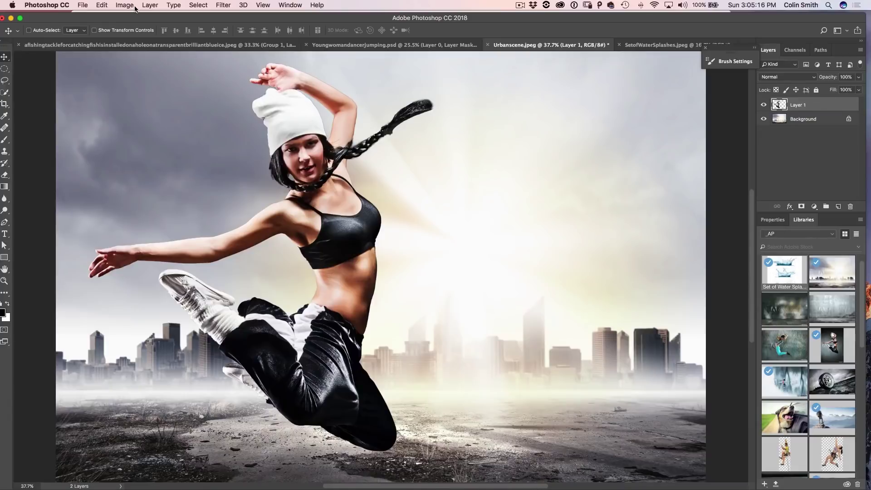
Step: Apply Layer > Matting > Remove Black Matte to the dancer on Layer 1
{"action": "left_click", "coordinate": [149, 6]}
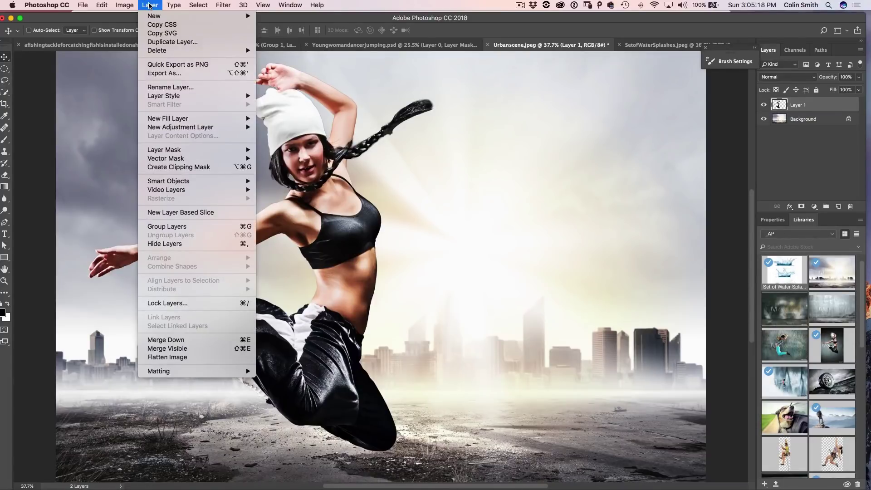
{"action": "mouse_move", "coordinate": [216, 376]}
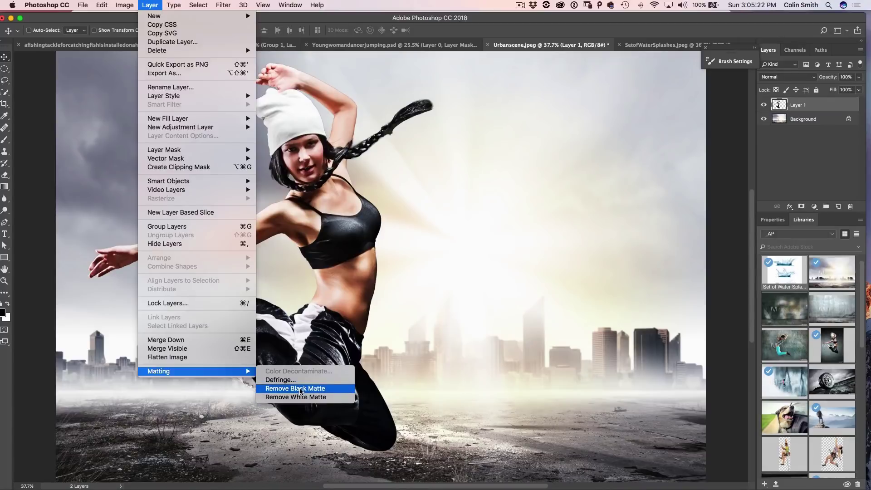
{"action": "left_click", "coordinate": [300, 389]}
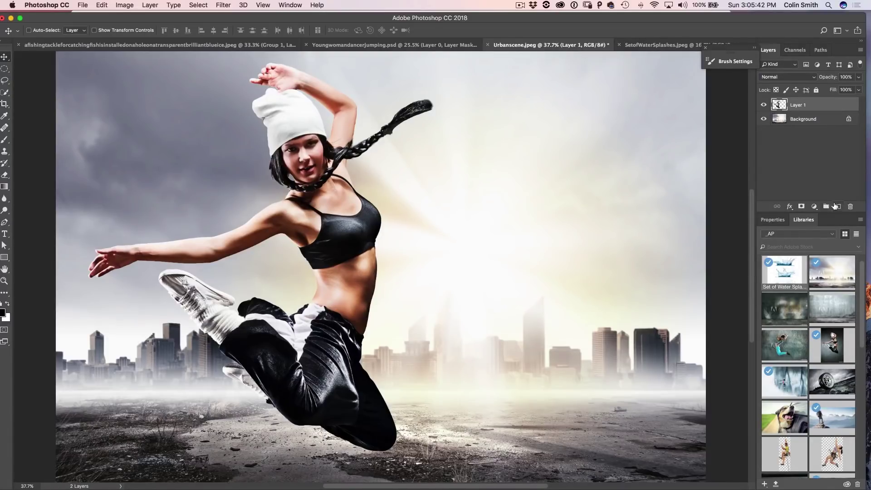
Step: Add a new layer named 'splash' above the dancer layer
{"action": "left_click", "coordinate": [838, 207]}
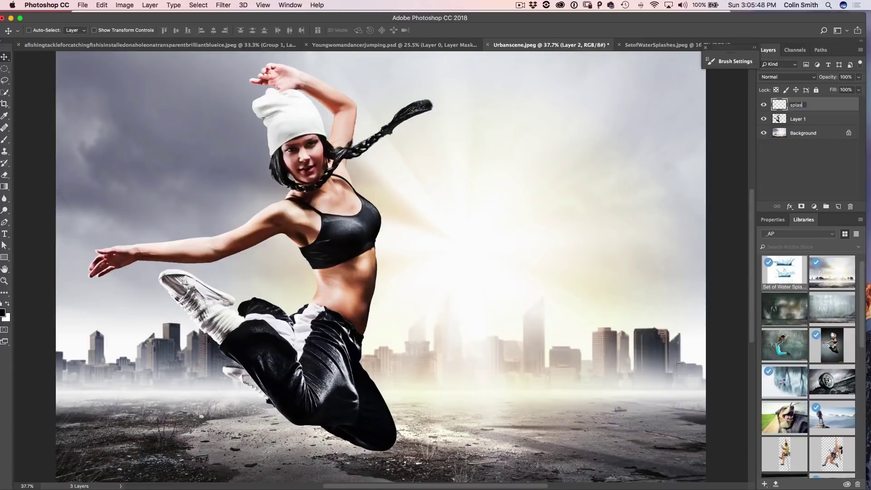
{"action": "key", "text": "Return"}
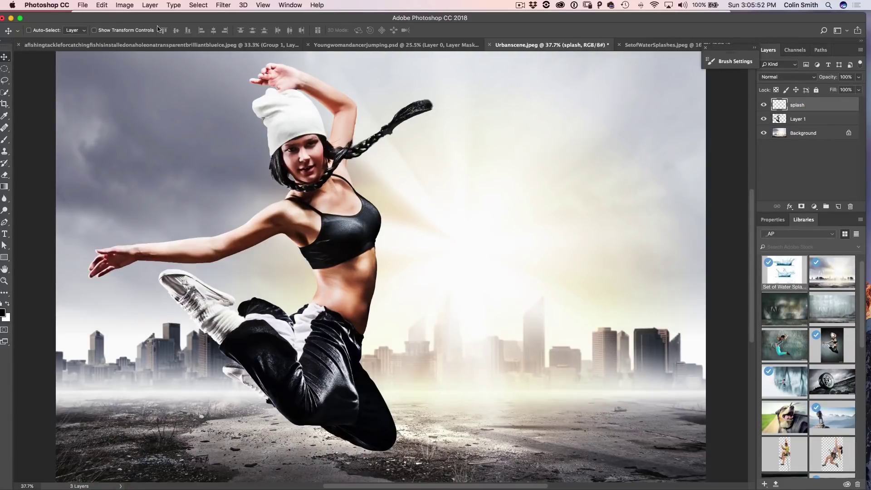
{"action": "left_click_drag", "start_coordinate": [160, 18], "coordinate": [166, 14]}
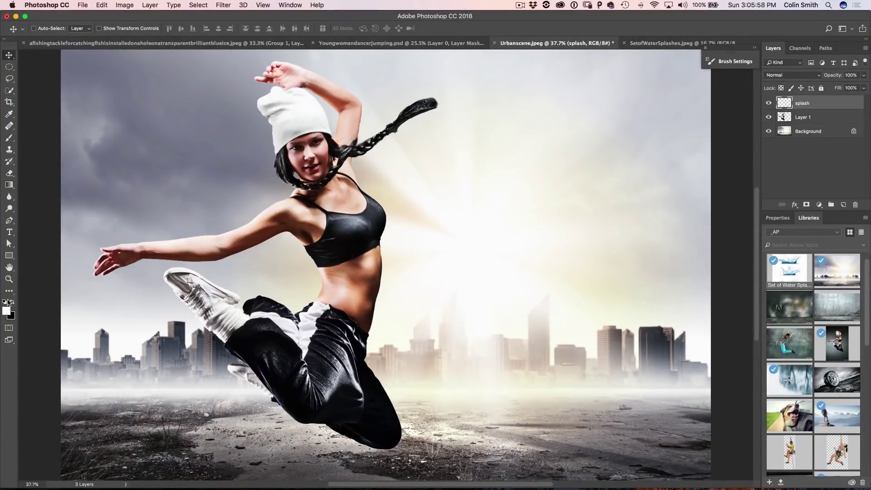
Step: Stamp a white splash with the splash brush at 1200 px beneath the dancer's legs
{"action": "key", "text": "b"}
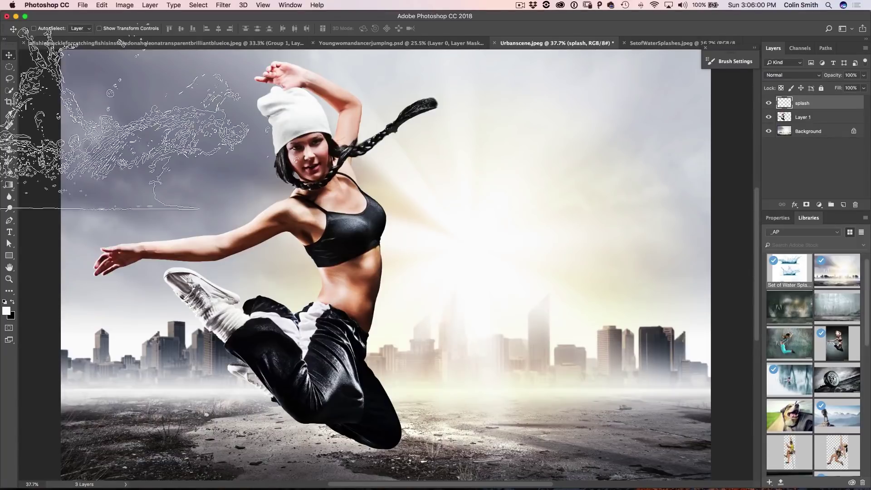
{"action": "left_click", "coordinate": [48, 30]}
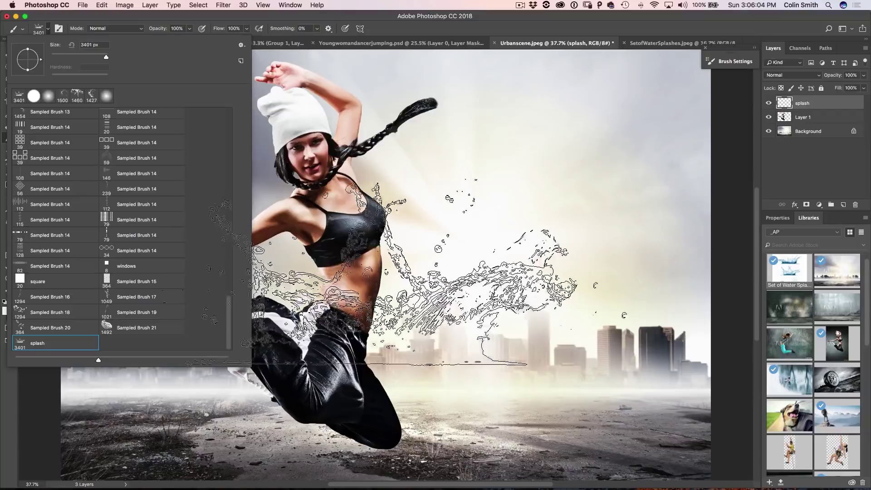
{"action": "left_click", "coordinate": [597, 16]}
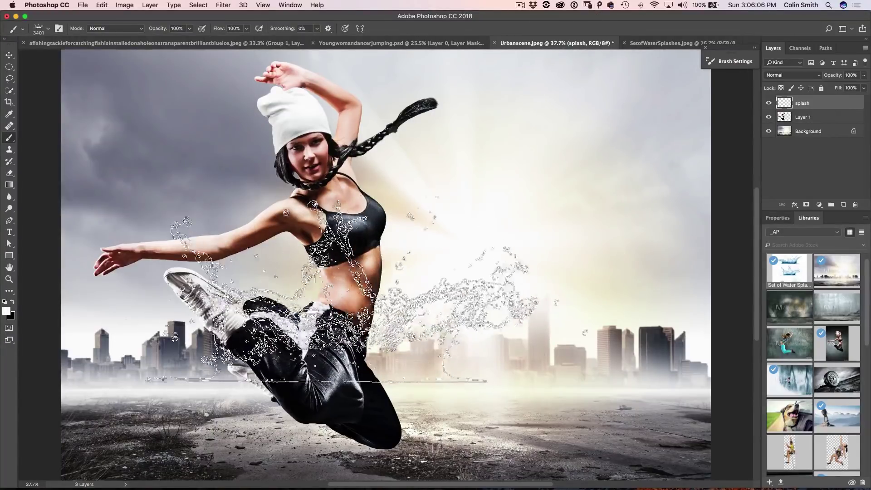
{"action": "key", "text": "bracketleft"}
{"action": "key", "text": "bracketleft"}
{"action": "key", "text": "bracketleft"}
{"action": "key", "text": "bracketleft"}
{"action": "key", "text": "bracketleft"}
{"action": "key", "text": "bracketleft"}
{"action": "key", "text": "bracketleft"}
{"action": "key", "text": "bracketleft"}
{"action": "key", "text": "bracketleft"}
{"action": "key", "text": "bracketleft"}
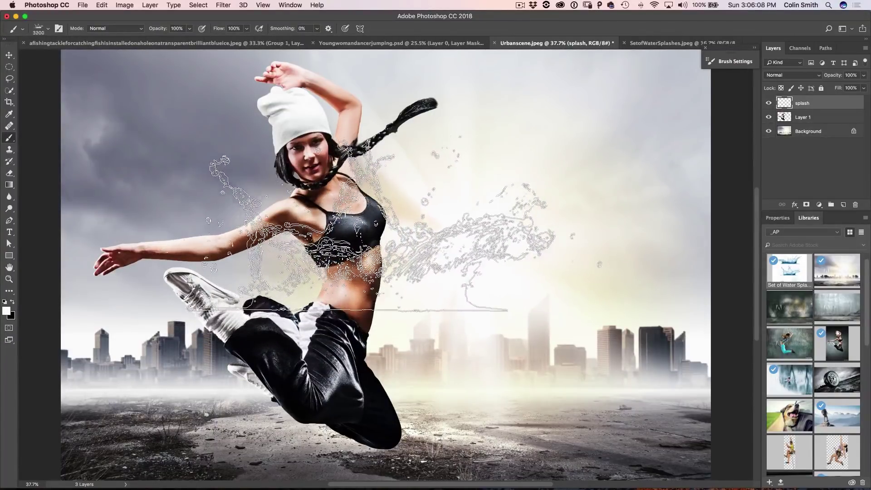
{"action": "key", "text": "bracketleft"}
{"action": "key", "text": "bracketleft"}
{"action": "key", "text": "bracketleft"}
{"action": "key", "text": "bracketleft"}
{"action": "key", "text": "bracketleft"}
{"action": "key", "text": "bracketleft"}
{"action": "key", "text": "bracketleft"}
{"action": "key", "text": "bracketleft"}
{"action": "key", "text": "bracketleft"}
{"action": "key", "text": "bracketleft"}
{"action": "key", "text": "bracketleft"}
{"action": "key", "text": "bracketleft"}
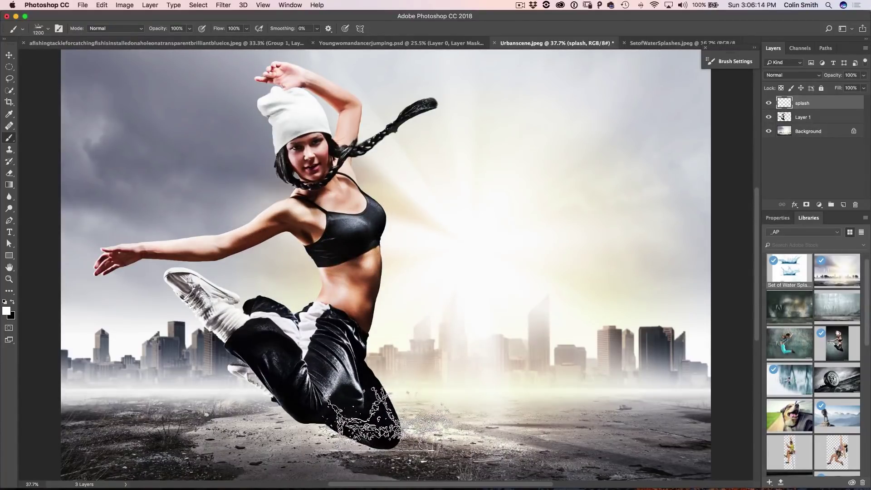
{"action": "left_click", "coordinate": [384, 420]}
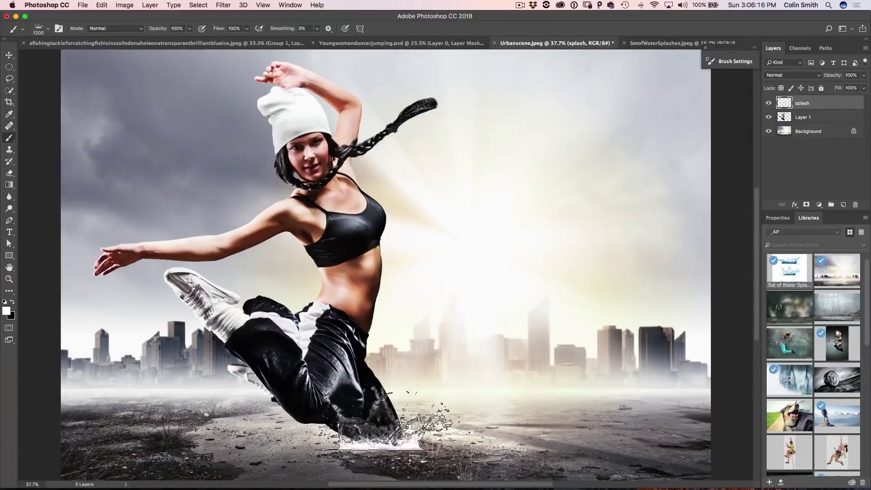
Step: Nudge the splash stamp into place under her feet and add a layer mask
{"action": "left_click", "coordinate": [9, 55]}
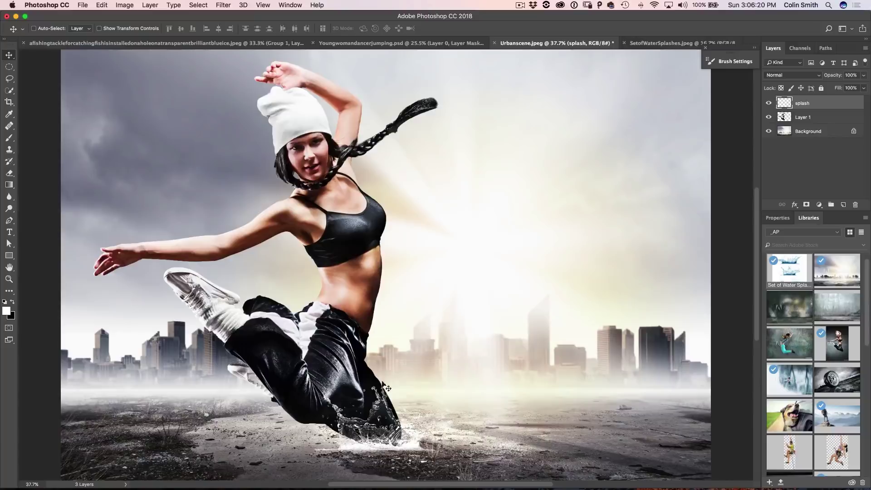
{"action": "mouse_move", "coordinate": [407, 437]}
{"action": "left_mouse_down"}
{"action": "mouse_move", "coordinate": [409, 421]}
{"action": "mouse_move", "coordinate": [418, 437]}
{"action": "left_mouse_up"}
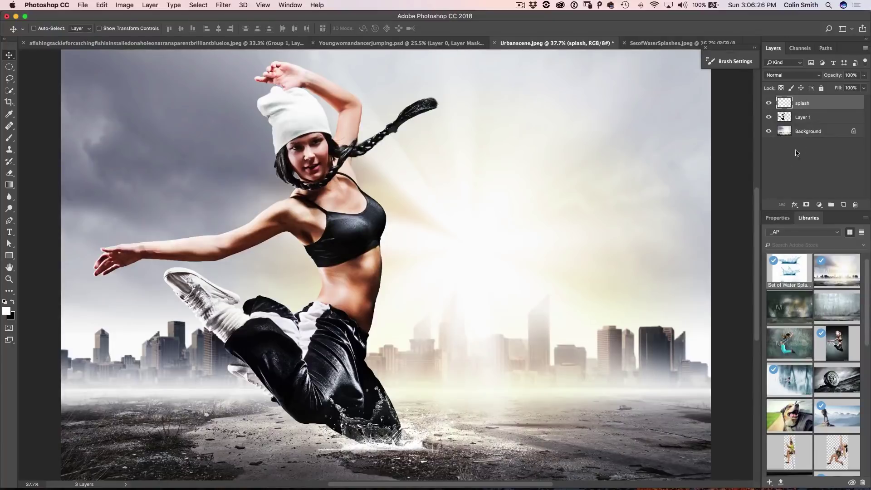
{"action": "left_click", "coordinate": [808, 206]}
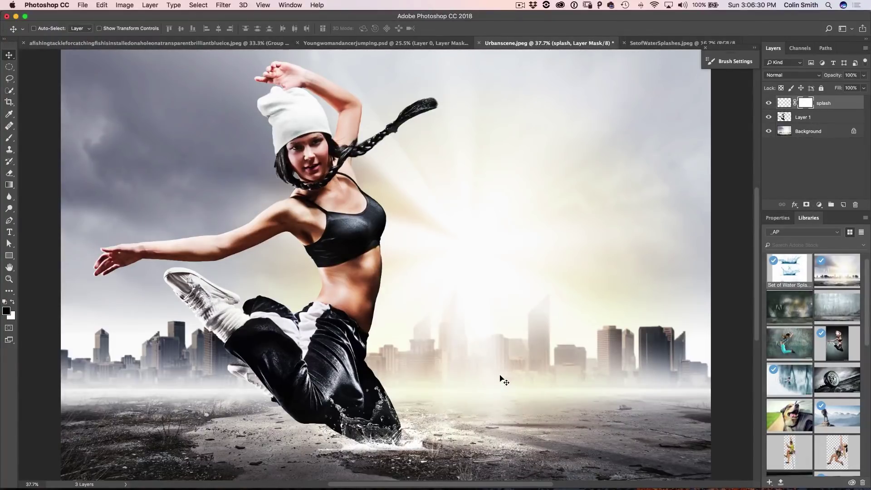
Step: Paint black on the splash mask with a 0% hardness round brush over the bright base and haze
{"action": "key", "text": "b"}
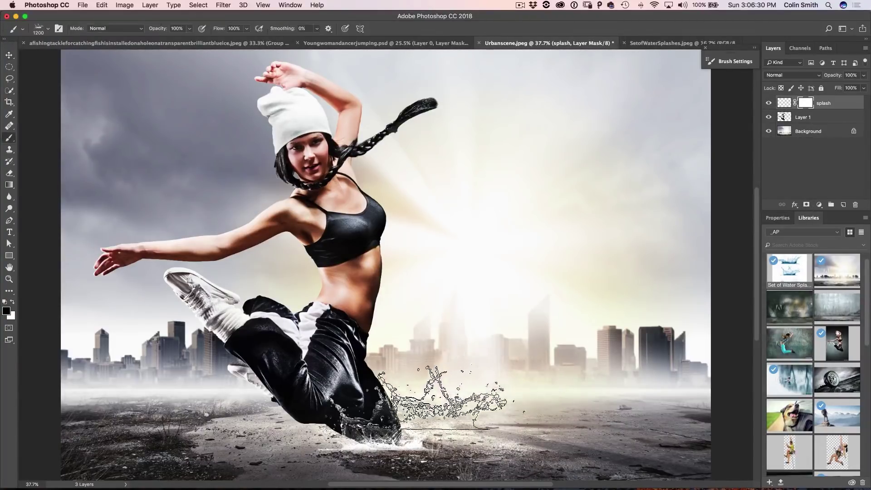
{"action": "left_click", "coordinate": [48, 30]}
{"action": "left_click", "coordinate": [49, 97]}
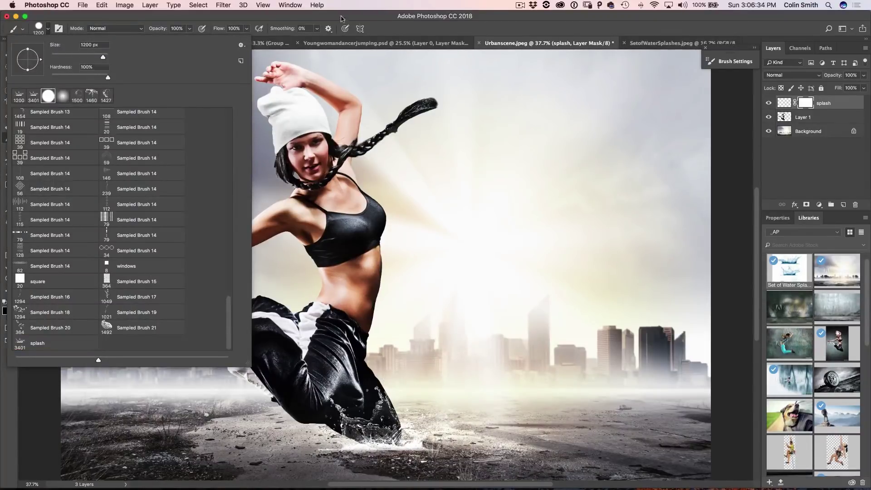
{"action": "key", "text": "Return"}
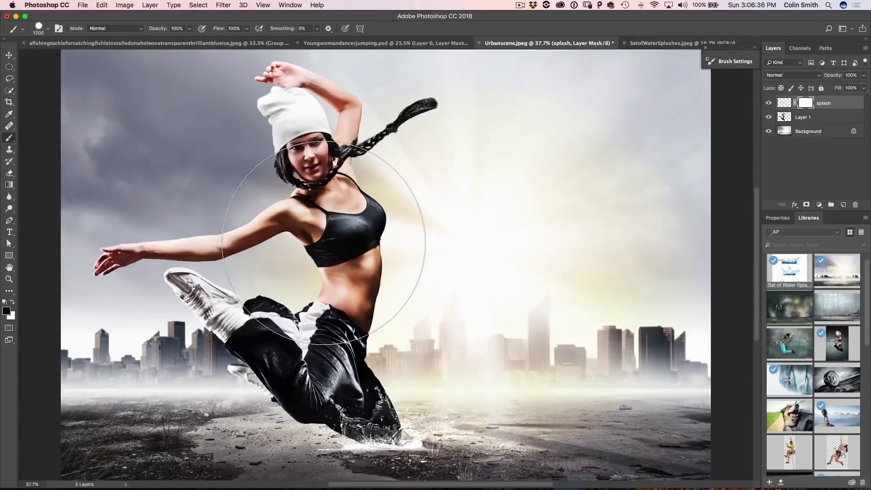
{"action": "scroll", "coordinate": [323, 243], "scroll_direction": "up", "scroll_amount": 3}
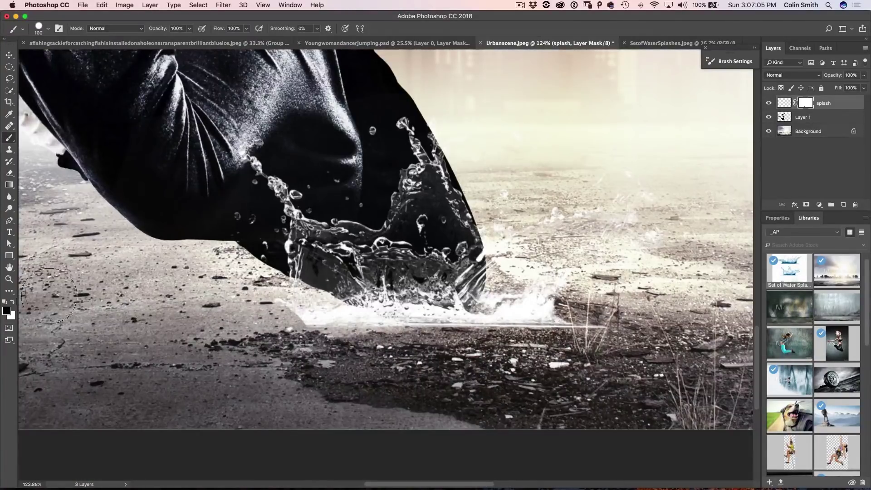
{"action": "left_click", "coordinate": [45, 28]}
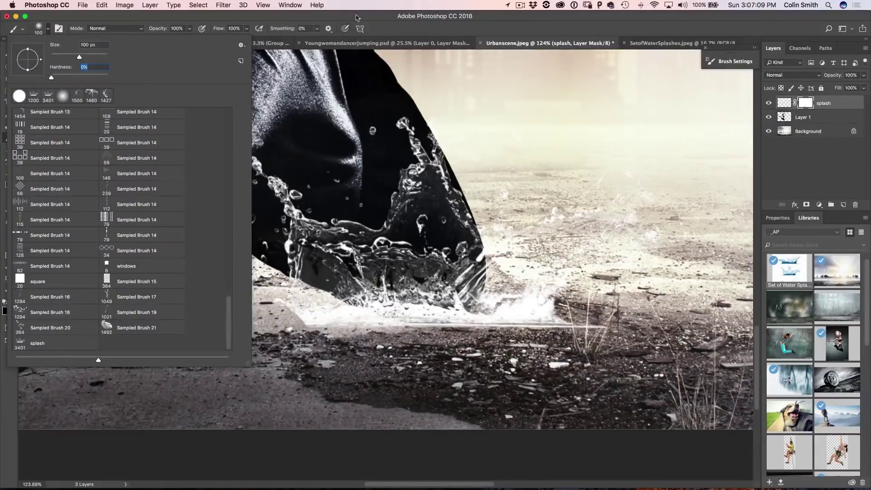
{"action": "key", "text": "Return"}
{"action": "left_click_drag", "start_coordinate": [275, 310], "coordinate": [466, 354]}
{"action": "mouse_move", "coordinate": [587, 315]}
{"action": "left_mouse_down"}
{"action": "mouse_move", "coordinate": [554, 283]}
{"action": "mouse_move", "coordinate": [532, 289]}
{"action": "mouse_move", "coordinate": [510, 320]}
{"action": "mouse_move", "coordinate": [487, 326]}
{"action": "mouse_move", "coordinate": [560, 324]}
{"action": "mouse_move", "coordinate": [453, 349]}
{"action": "mouse_move", "coordinate": [487, 329]}
{"action": "left_mouse_up"}
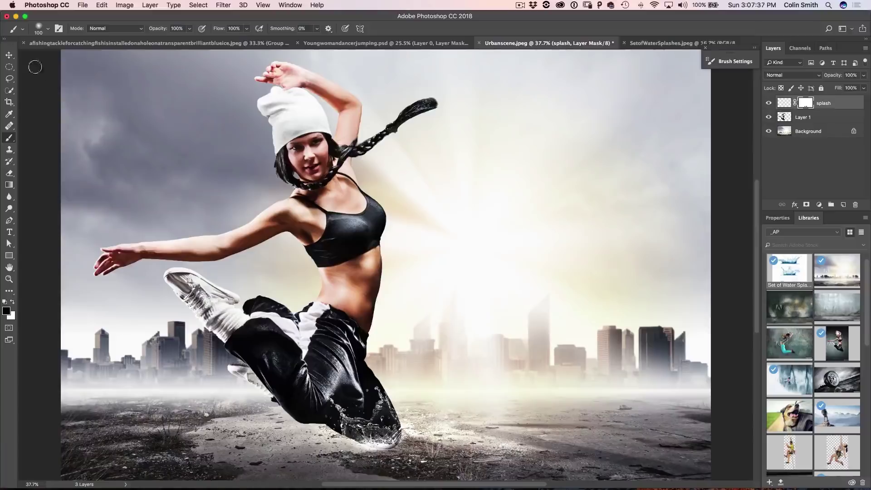
Step: Add a new Layer 2 above splash and make white the foreground colour
{"action": "left_click", "coordinate": [9, 54]}
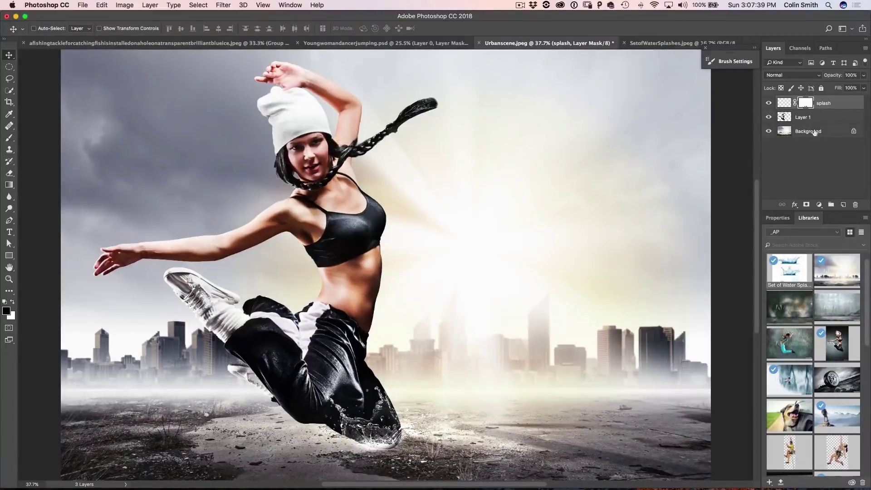
{"action": "left_click", "coordinate": [843, 204]}
{"action": "key", "text": "x"}
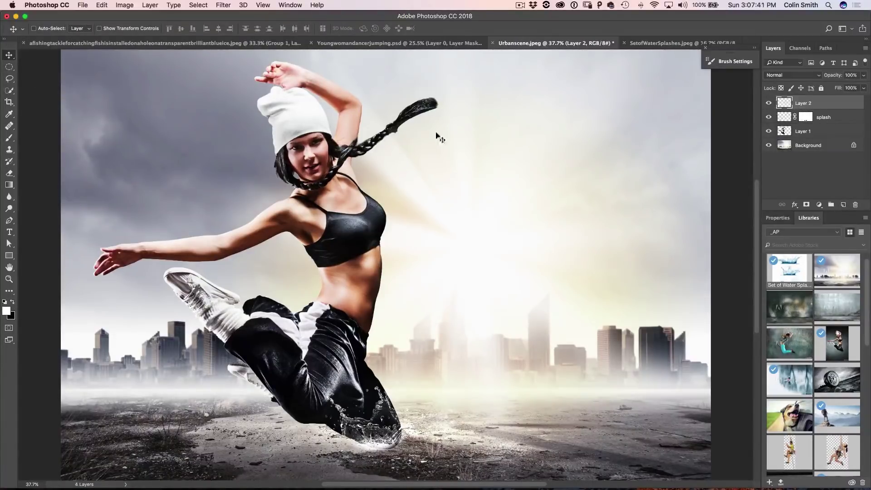
{"action": "key", "text": "b"}
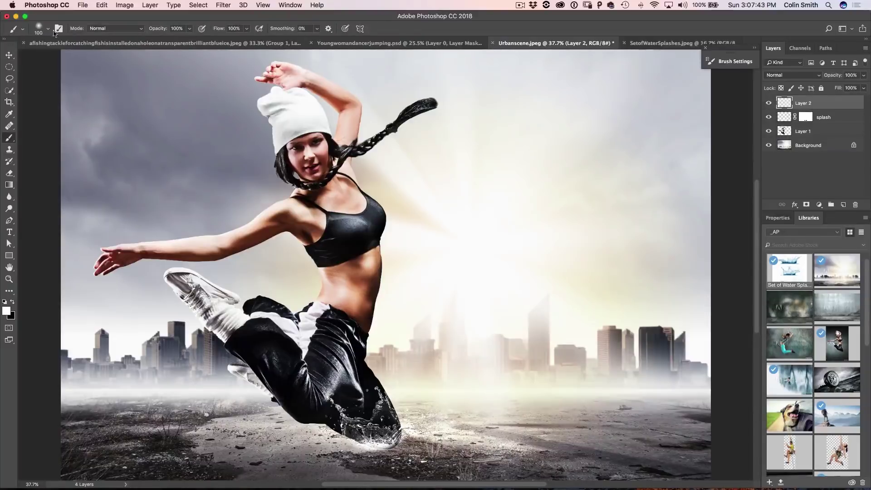
Step: Stamp a white Sampled Brush 8 splash over the dancer's body and legs
{"action": "left_click", "coordinate": [48, 29]}
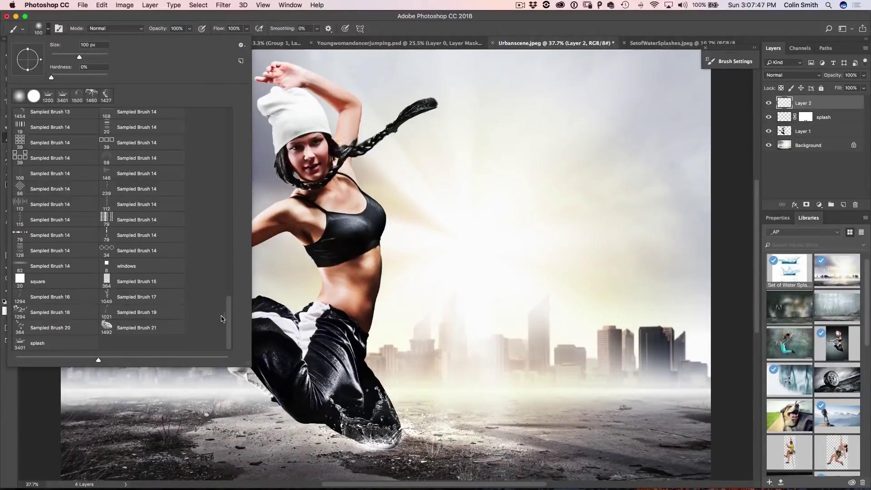
{"action": "left_click_drag", "start_coordinate": [230, 314], "coordinate": [229, 279]}
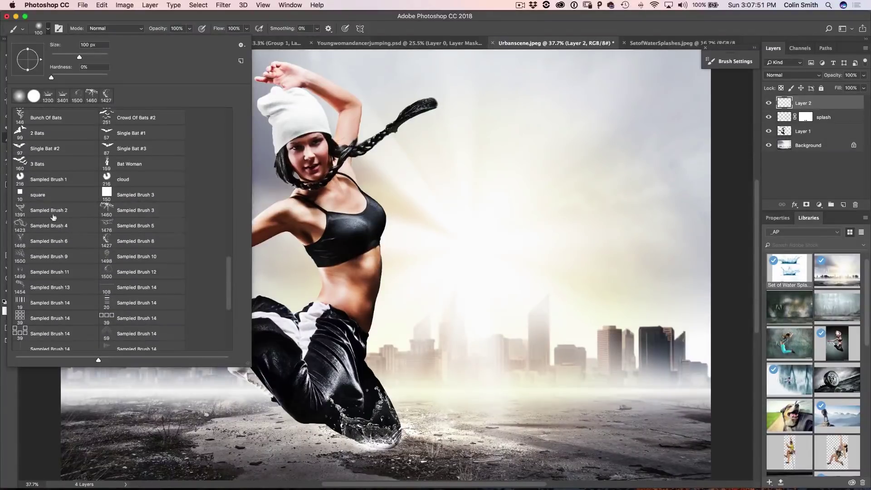
{"action": "left_click", "coordinate": [107, 239]}
{"action": "key", "text": "Return"}
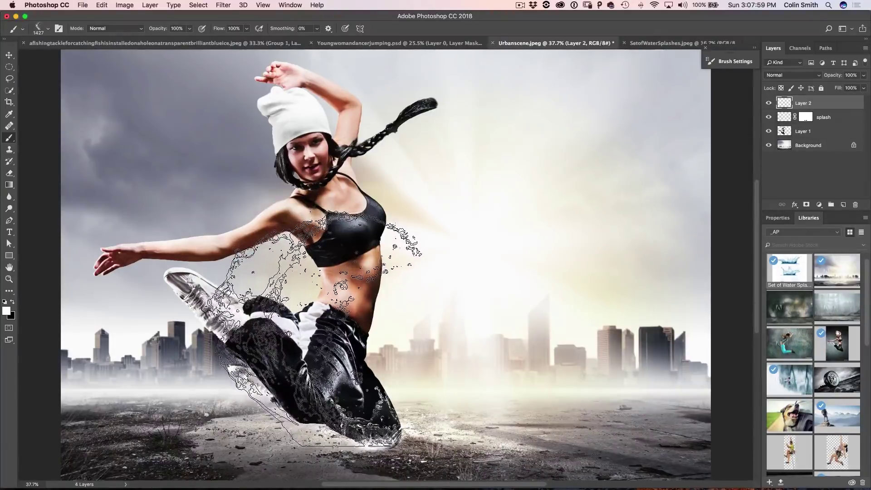
{"action": "left_click", "coordinate": [312, 326]}
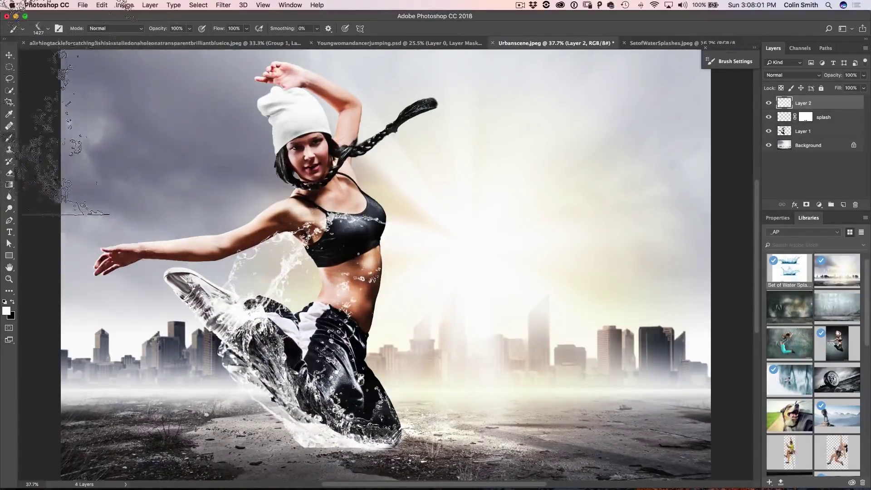
{"action": "left_click", "coordinate": [9, 55]}
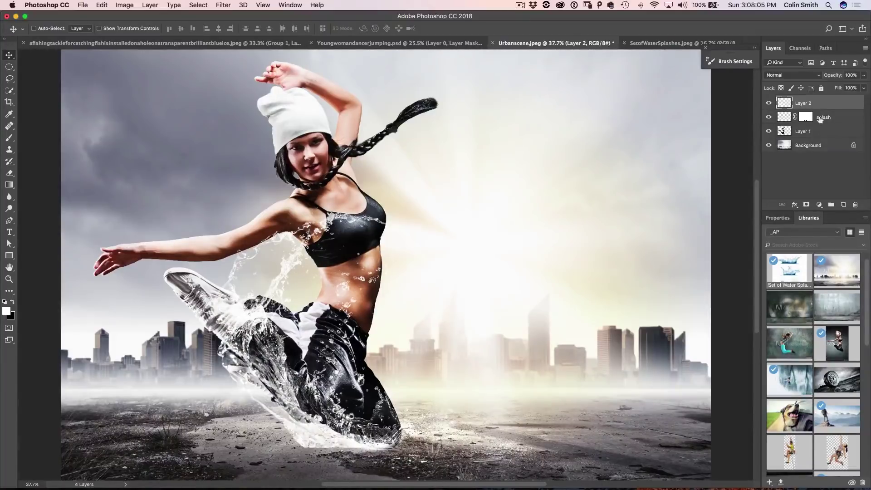
Step: Move Layer 2 below the dancer layer and drag its splash up and left around her arm
{"action": "left_click_drag", "start_coordinate": [825, 102], "coordinate": [825, 138]}
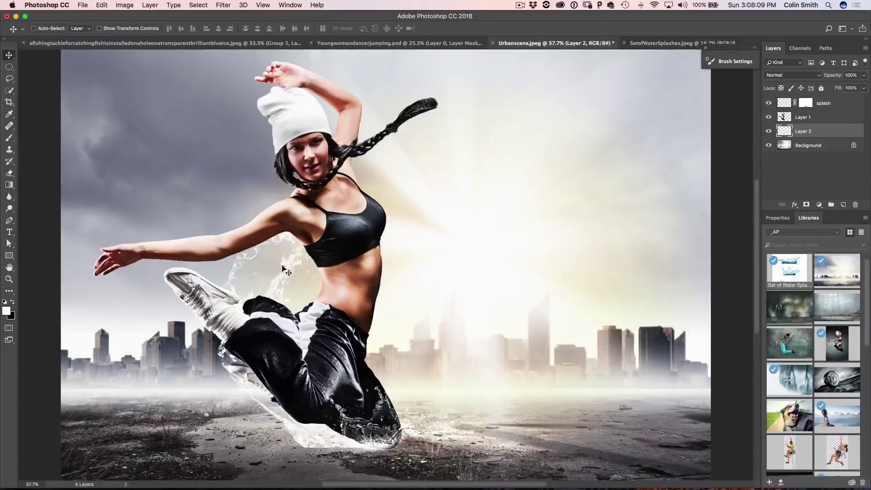
{"action": "left_click_drag", "start_coordinate": [291, 268], "coordinate": [260, 195]}
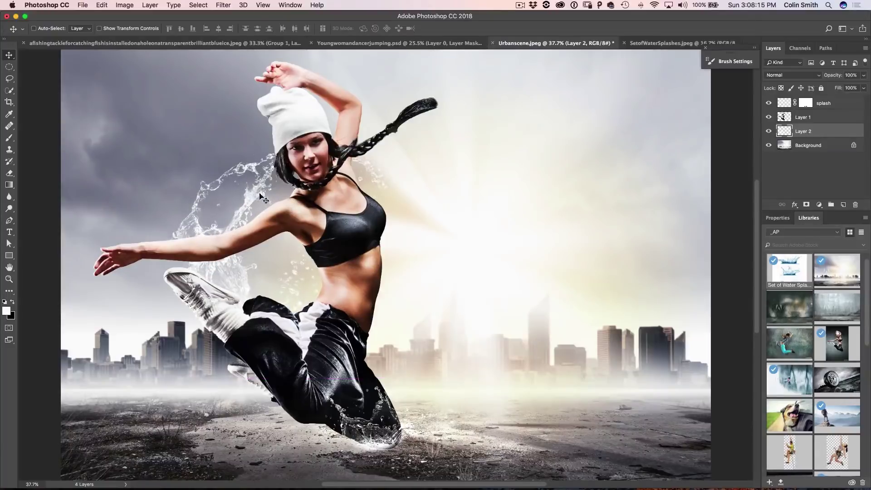
{"action": "left_click_drag", "start_coordinate": [365, 182], "coordinate": [358, 162]}
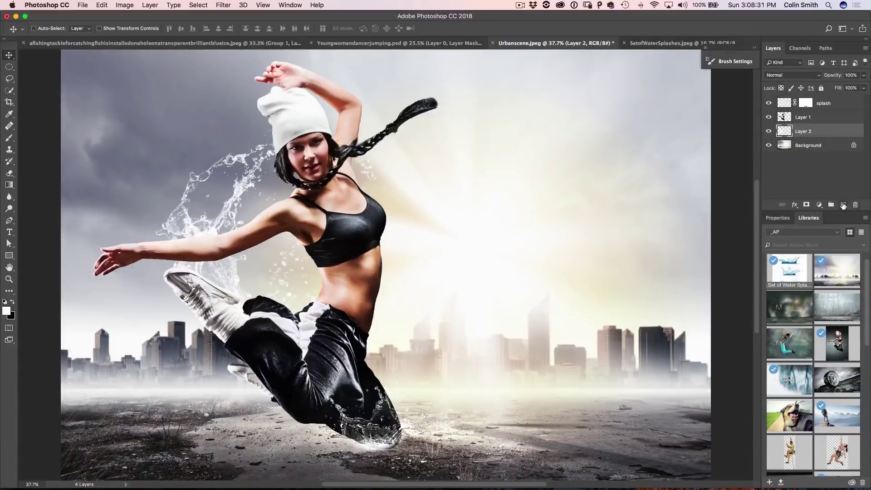
Step: Add a new Layer 3 and select the Sampled Brush 2 splash brush
{"action": "left_click", "coordinate": [843, 205]}
{"action": "key", "text": "b"}
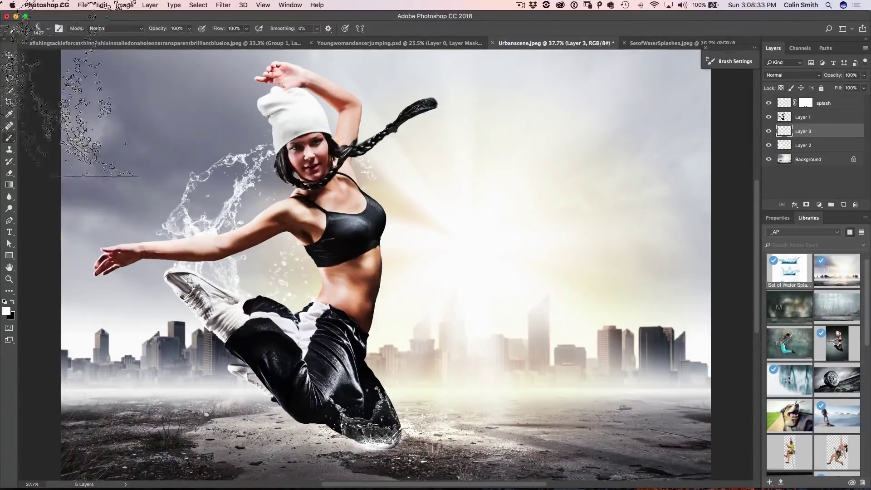
{"action": "left_click", "coordinate": [48, 28]}
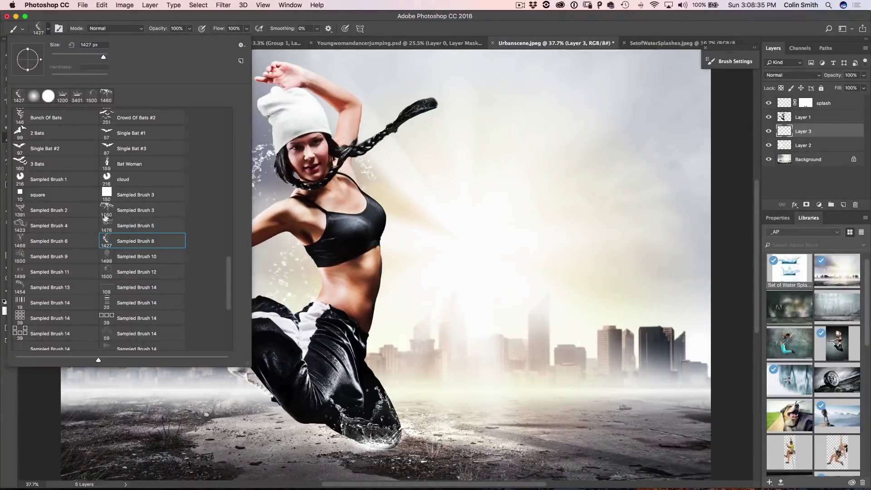
{"action": "left_click", "coordinate": [49, 210]}
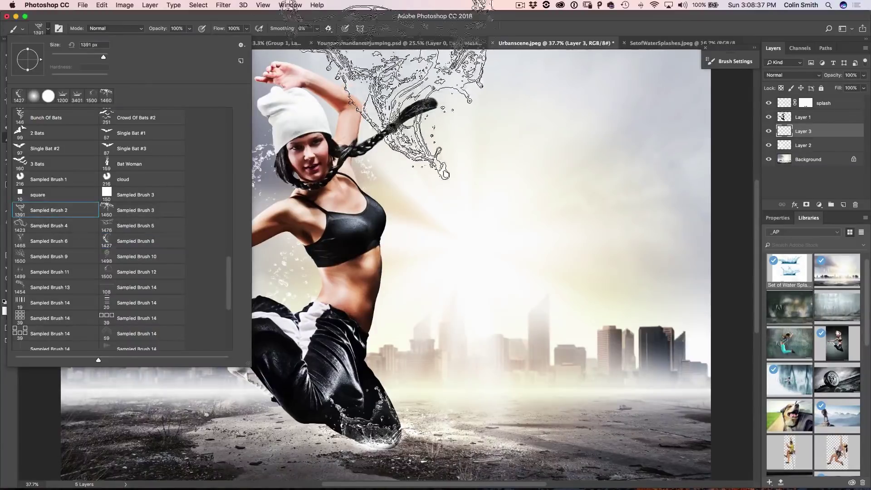
{"action": "key", "text": "Return"}
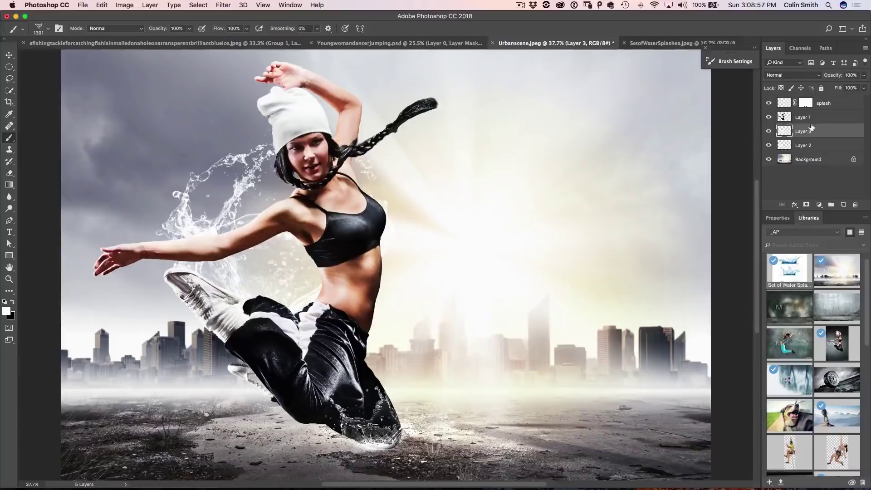
Step: Move Layer 3 above the dancer layer and reposition its splash over her body
{"action": "left_click_drag", "start_coordinate": [812, 128], "coordinate": [810, 111]}
{"action": "left_click", "coordinate": [338, 227]}
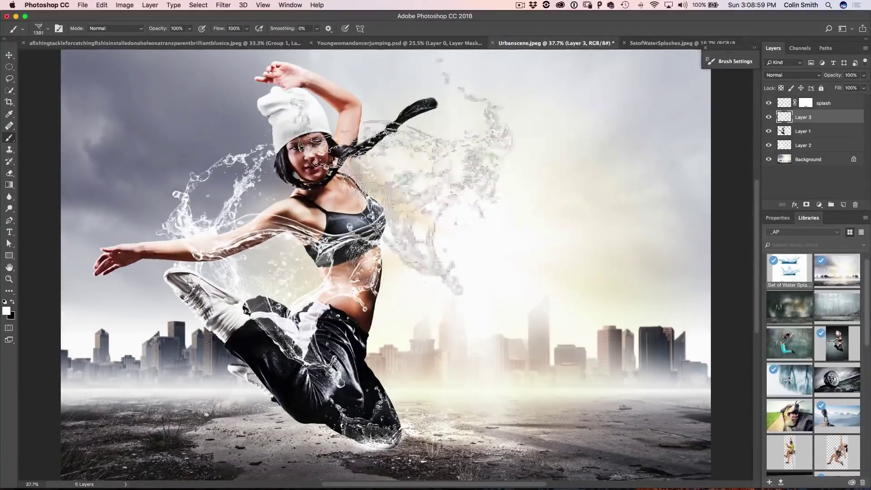
{"action": "key", "text": "v"}
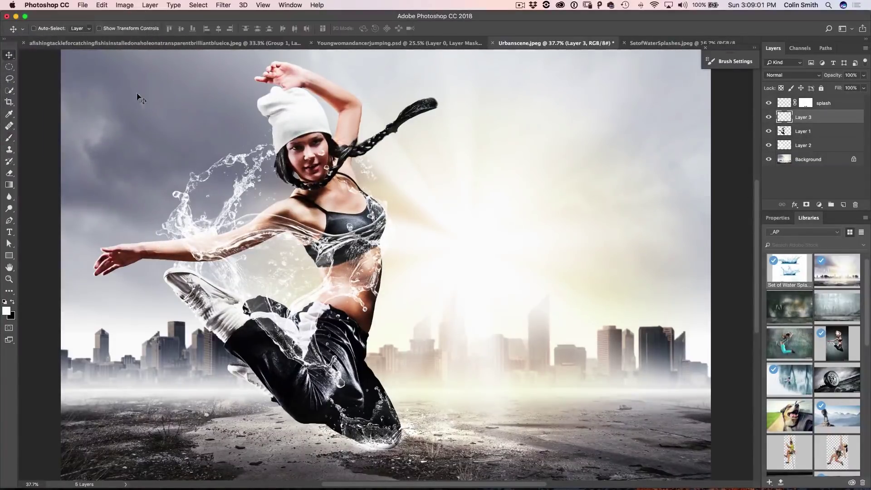
{"action": "left_click_drag", "start_coordinate": [391, 219], "coordinate": [391, 246]}
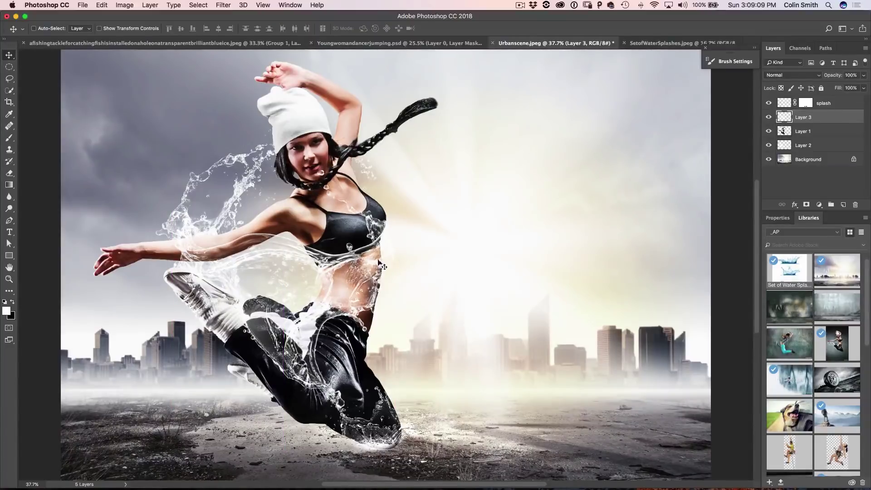
Step: Add a mask to Layer 3 and switch to a soft round brush at 175 px
{"action": "left_click", "coordinate": [806, 205]}
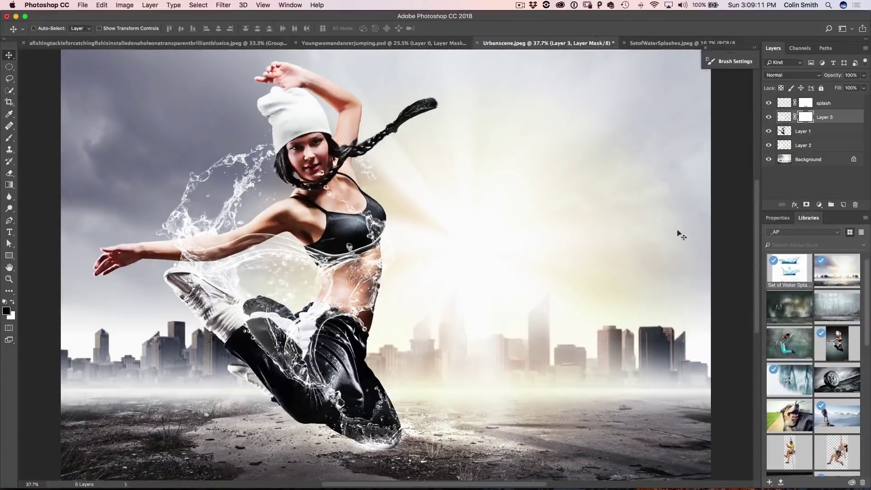
{"action": "key", "text": "b"}
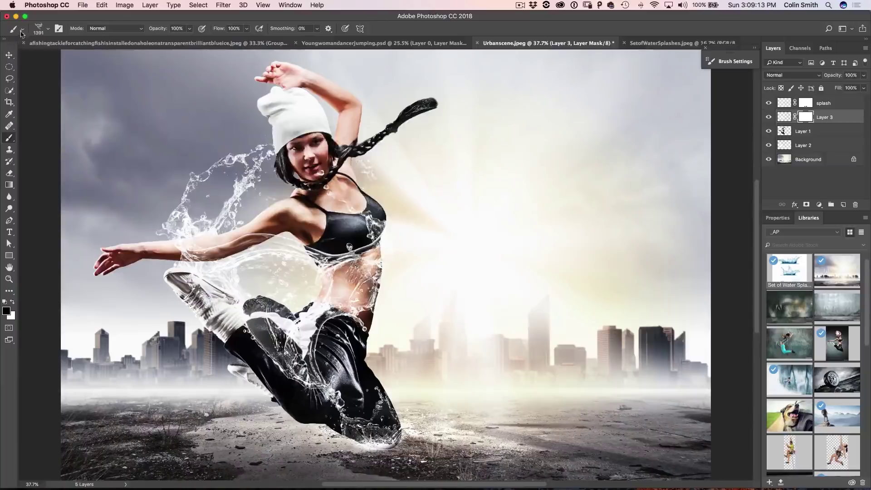
{"action": "left_click", "coordinate": [49, 30]}
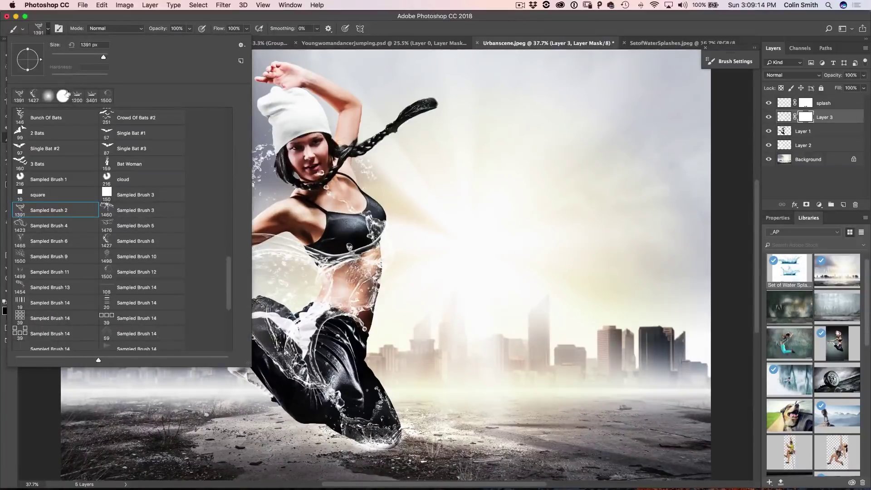
{"action": "left_click", "coordinate": [338, 16]}
{"action": "key", "text": "bracketleft"}
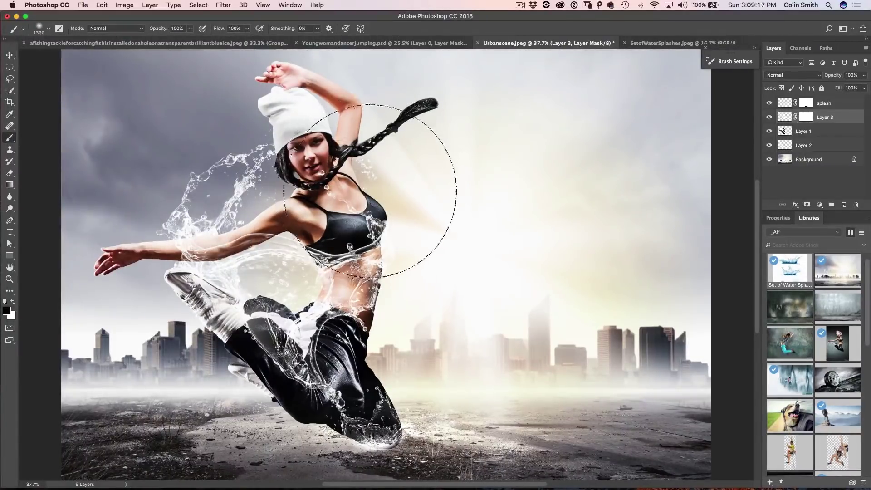
{"action": "key", "text": "bracketleft"}
{"action": "key", "text": "bracketleft"}
{"action": "key", "text": "bracketleft"}
{"action": "key", "text": "bracketleft"}
{"action": "key", "text": "bracketleft"}
{"action": "key", "text": "bracketleft"}
{"action": "key", "text": "bracketleft"}
{"action": "key", "text": "bracketleft"}
{"action": "key", "text": "bracketleft"}
{"action": "key", "text": "bracketleft"}
{"action": "key", "text": "bracketleft"}
{"action": "key", "text": "bracketleft"}
{"action": "key", "text": "bracketleft"}
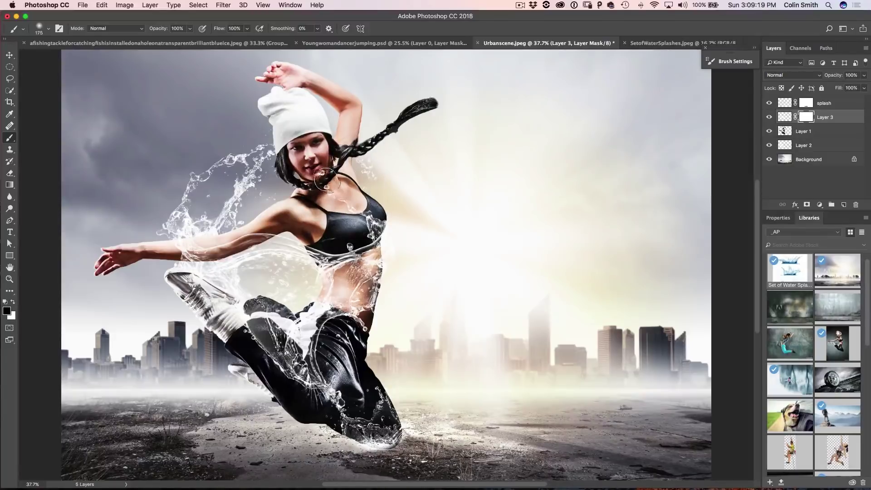
Step: Mask the splash off her neck, chest, side of her pants and forearm
{"action": "mouse_move", "coordinate": [325, 180]}
{"action": "left_mouse_down"}
{"action": "mouse_move", "coordinate": [323, 190]}
{"action": "mouse_move", "coordinate": [365, 209]}
{"action": "mouse_move", "coordinate": [374, 227]}
{"action": "mouse_move", "coordinate": [354, 234]}
{"action": "mouse_move", "coordinate": [377, 221]}
{"action": "mouse_move", "coordinate": [372, 226]}
{"action": "mouse_move", "coordinate": [410, 245]}
{"action": "mouse_move", "coordinate": [401, 315]}
{"action": "mouse_move", "coordinate": [374, 350]}
{"action": "left_mouse_up"}
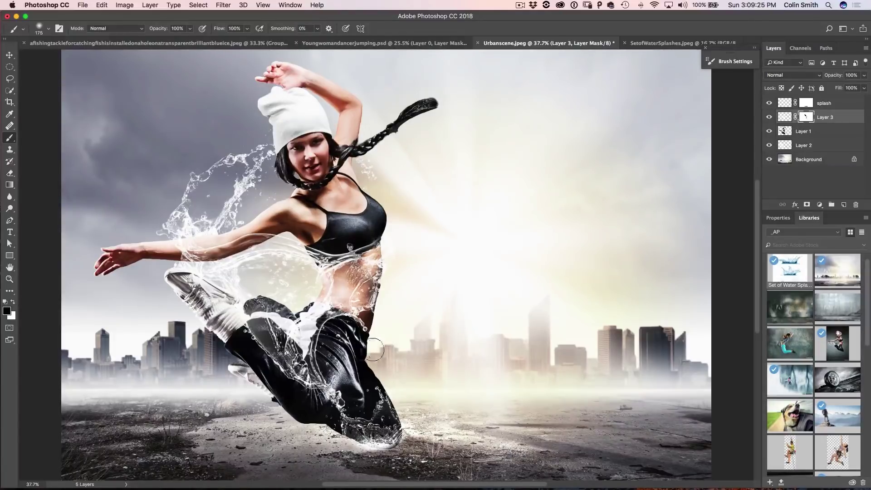
{"action": "mouse_move", "coordinate": [278, 348]}
{"action": "left_mouse_down"}
{"action": "mouse_move", "coordinate": [254, 324]}
{"action": "mouse_move", "coordinate": [258, 306]}
{"action": "mouse_move", "coordinate": [244, 327]}
{"action": "mouse_move", "coordinate": [270, 325]}
{"action": "mouse_move", "coordinate": [275, 352]}
{"action": "mouse_move", "coordinate": [300, 358]}
{"action": "mouse_move", "coordinate": [287, 371]}
{"action": "mouse_move", "coordinate": [303, 373]}
{"action": "mouse_move", "coordinate": [328, 406]}
{"action": "mouse_move", "coordinate": [289, 375]}
{"action": "mouse_move", "coordinate": [293, 340]}
{"action": "mouse_move", "coordinate": [251, 308]}
{"action": "mouse_move", "coordinate": [281, 328]}
{"action": "mouse_move", "coordinate": [242, 320]}
{"action": "mouse_move", "coordinate": [264, 324]}
{"action": "left_mouse_up"}
{"action": "mouse_move", "coordinate": [216, 253]}
{"action": "left_mouse_down"}
{"action": "mouse_move", "coordinate": [174, 250]}
{"action": "mouse_move", "coordinate": [279, 218]}
{"action": "mouse_move", "coordinate": [194, 251]}
{"action": "mouse_move", "coordinate": [156, 250]}
{"action": "mouse_move", "coordinate": [184, 249]}
{"action": "mouse_move", "coordinate": [146, 234]}
{"action": "left_mouse_up"}
{"action": "left_click", "coordinate": [9, 56]}
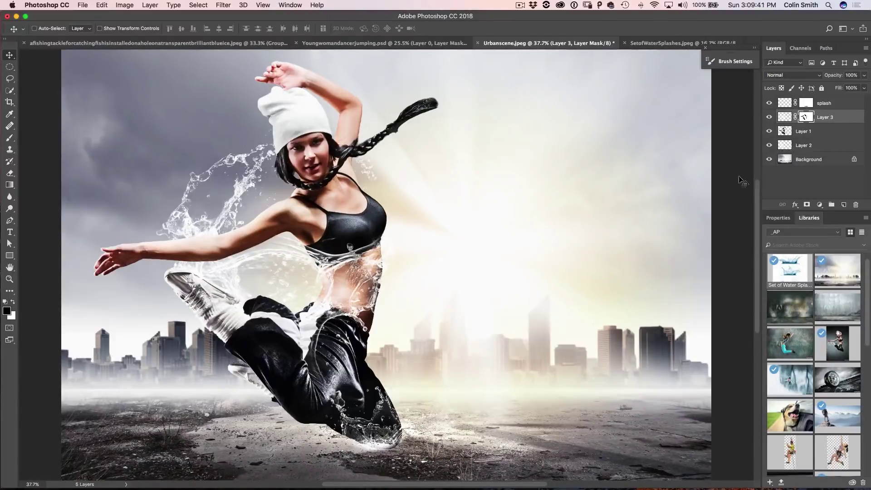
Step: On a new Layer 4, load white Sampled Brush 13 and put the spray under free transform
{"action": "left_click", "coordinate": [843, 205]}
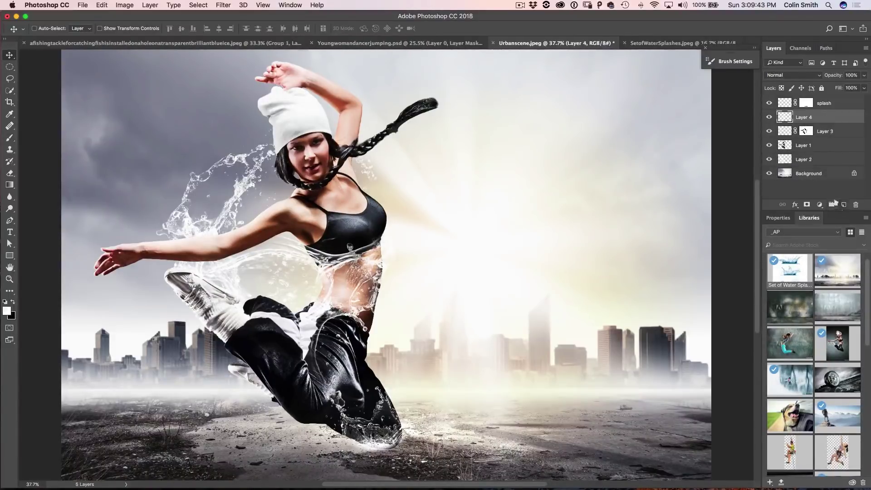
{"action": "key", "text": "x"}
{"action": "key", "text": "b"}
{"action": "left_click", "coordinate": [48, 28]}
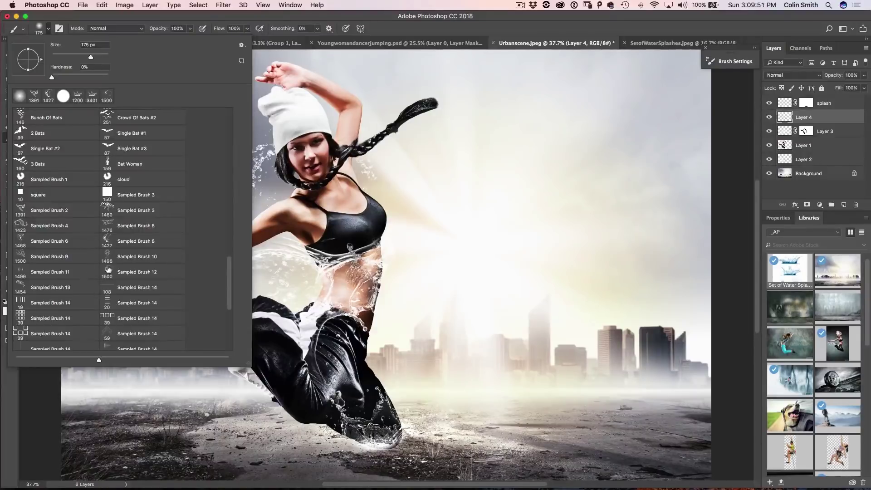
{"action": "left_click", "coordinate": [43, 283]}
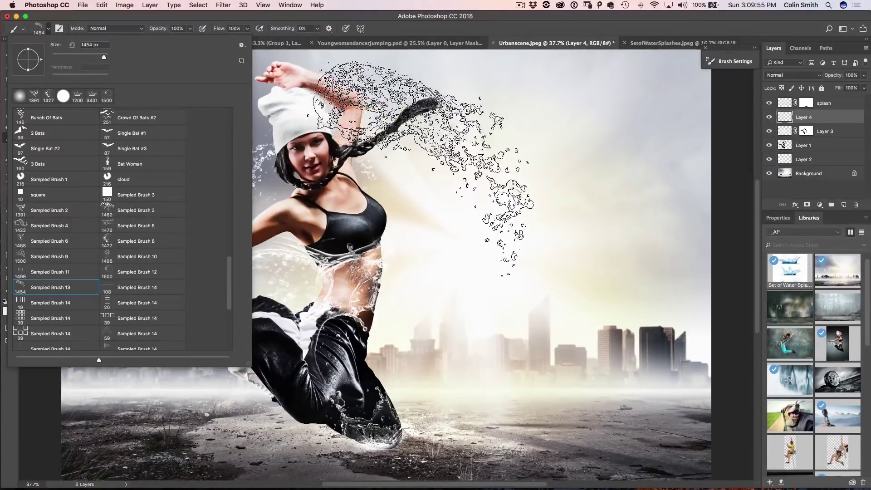
{"action": "key", "text": "Return"}
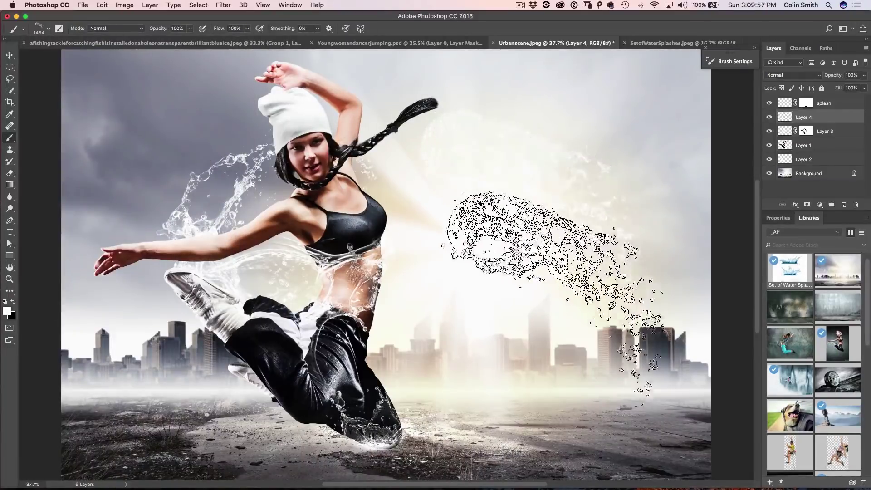
{"action": "left_click", "coordinate": [10, 57]}
{"action": "key", "text": "super+t"}
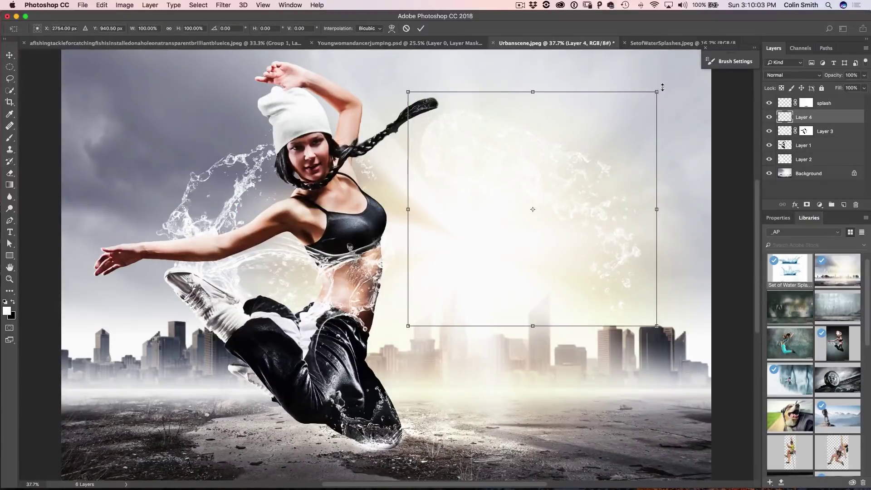
Step: Rotate the spray about -119°, scale it to about 46%, and place it at the dancer's arm
{"action": "left_click_drag", "start_coordinate": [661, 87], "coordinate": [432, 162]}
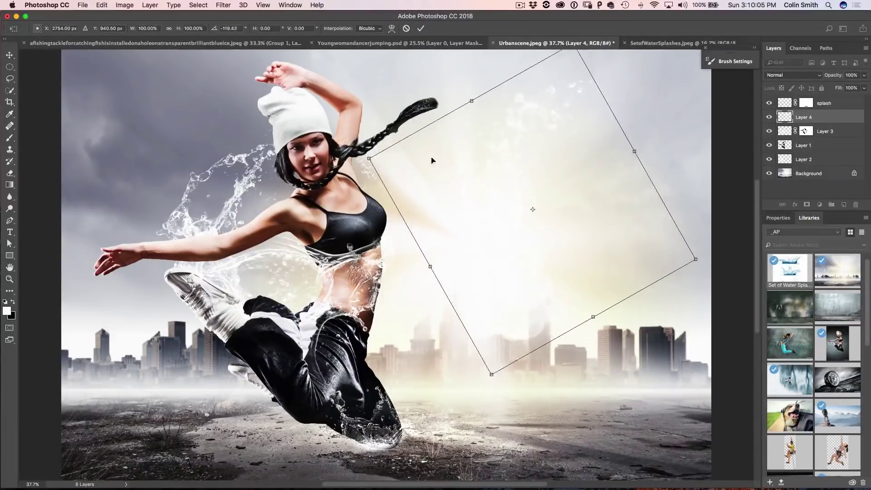
{"action": "left_click_drag", "start_coordinate": [500, 167], "coordinate": [331, 224]}
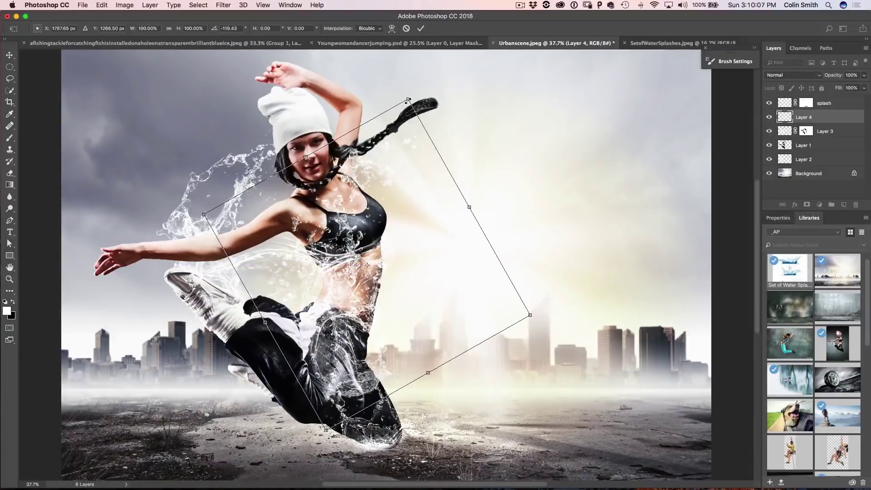
{"action": "left_click_drag", "start_coordinate": [408, 100], "coordinate": [362, 278]}
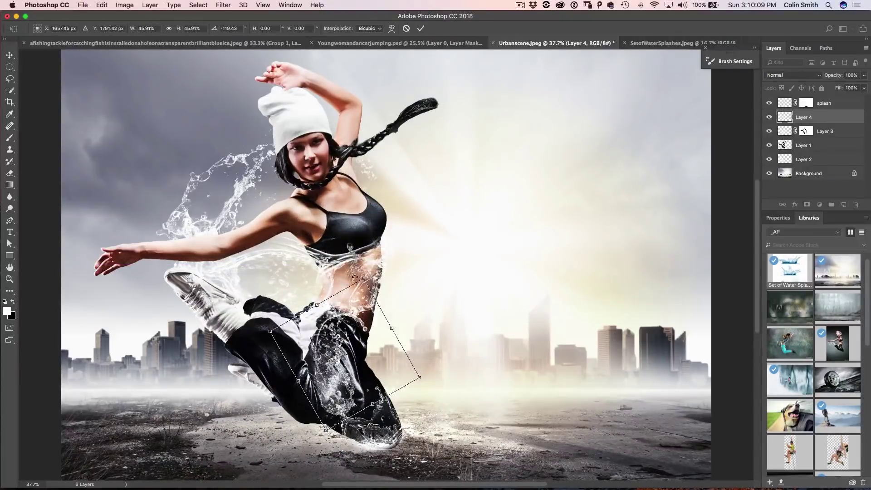
{"action": "left_click_drag", "start_coordinate": [388, 328], "coordinate": [157, 188]}
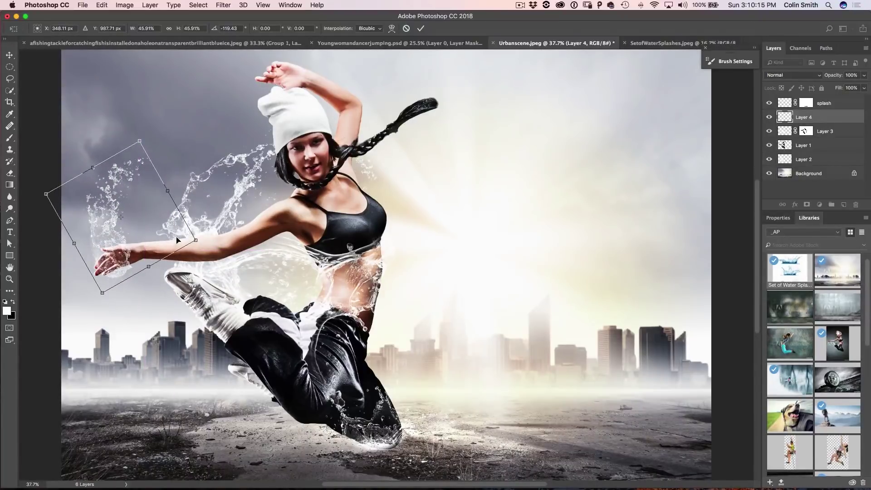
{"action": "key", "text": "Return"}
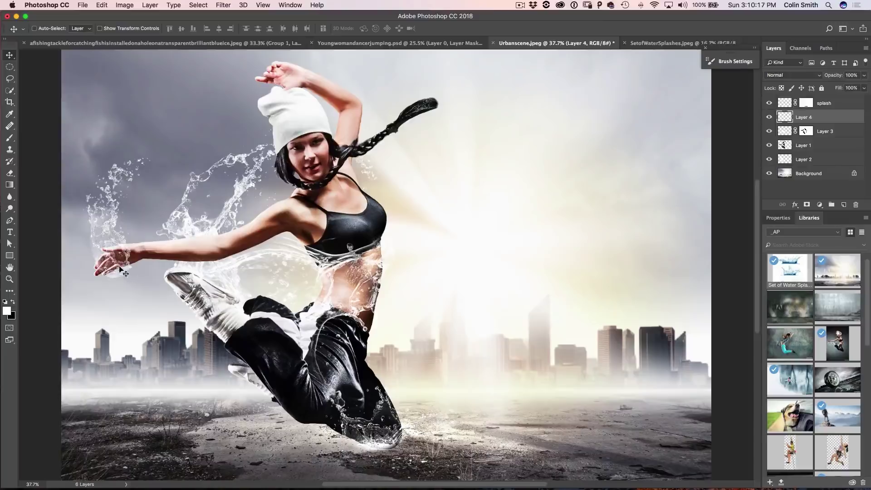
Step: Move the hand splash behind the dancer, enlarge it slightly, and nudge it right
{"action": "mouse_move", "coordinate": [120, 267]}
{"action": "left_mouse_down"}
{"action": "mouse_move", "coordinate": [132, 257]}
{"action": "mouse_move", "coordinate": [105, 262]}
{"action": "left_mouse_up"}
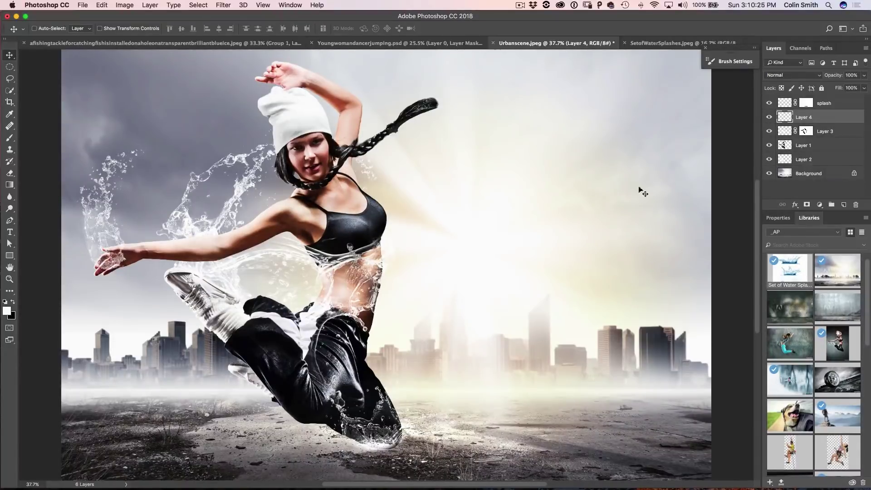
{"action": "left_click_drag", "start_coordinate": [816, 119], "coordinate": [822, 154]}
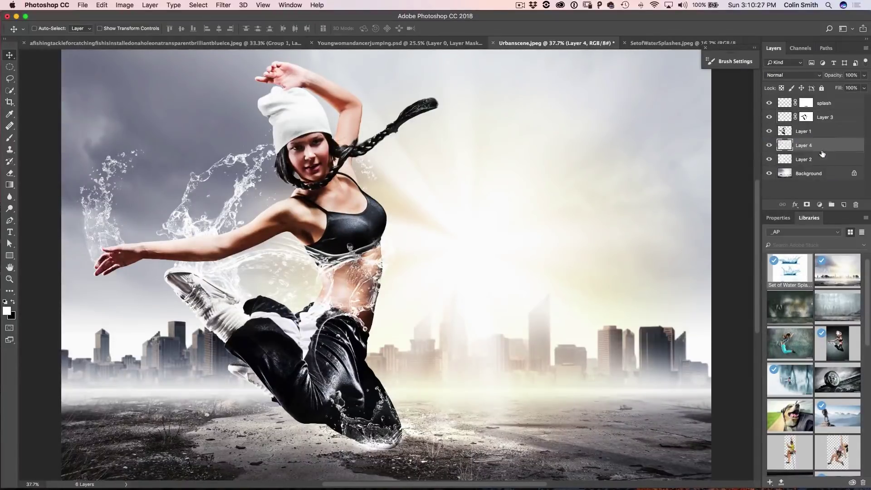
{"action": "key", "text": "super+t"}
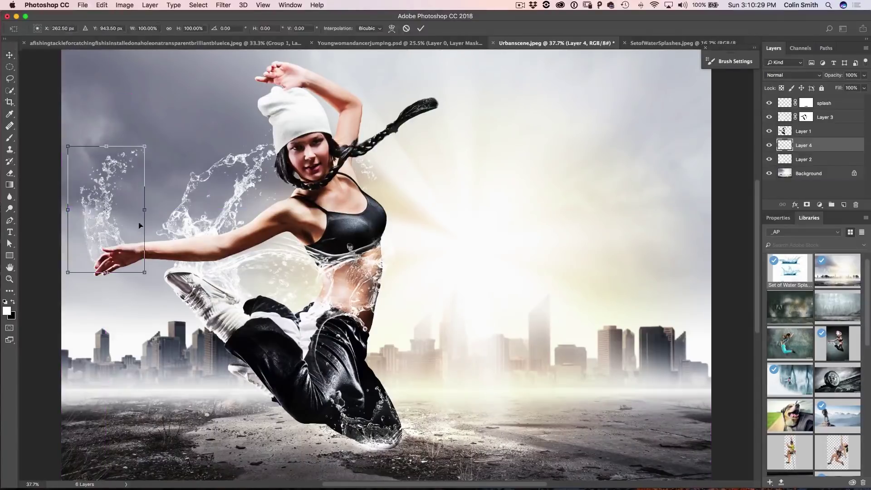
{"action": "left_click_drag", "start_coordinate": [145, 145], "coordinate": [159, 154]}
{"action": "key", "text": "Return"}
{"action": "left_click_drag", "start_coordinate": [108, 244], "coordinate": [391, 338]}
Step: Rotate the splash copy about 30° and position it beside the dancer's hip, shifted left
{"action": "key", "text": "super+t"}
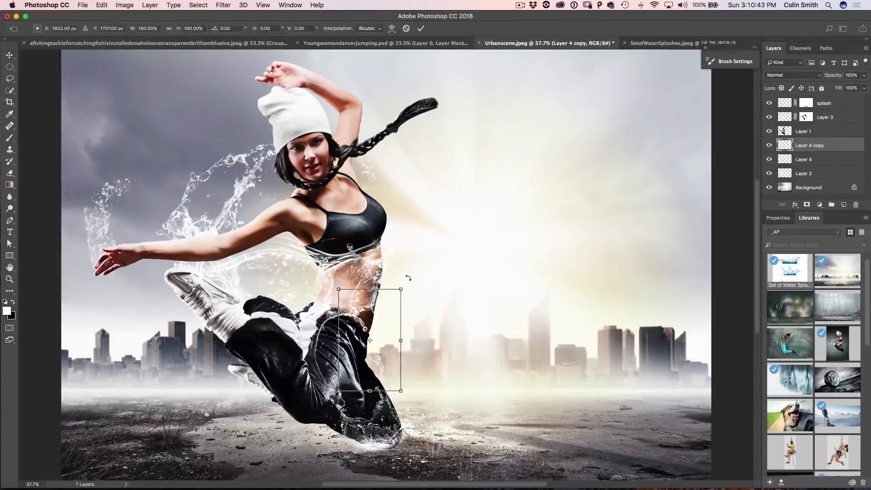
{"action": "left_click_drag", "start_coordinate": [407, 279], "coordinate": [439, 311]}
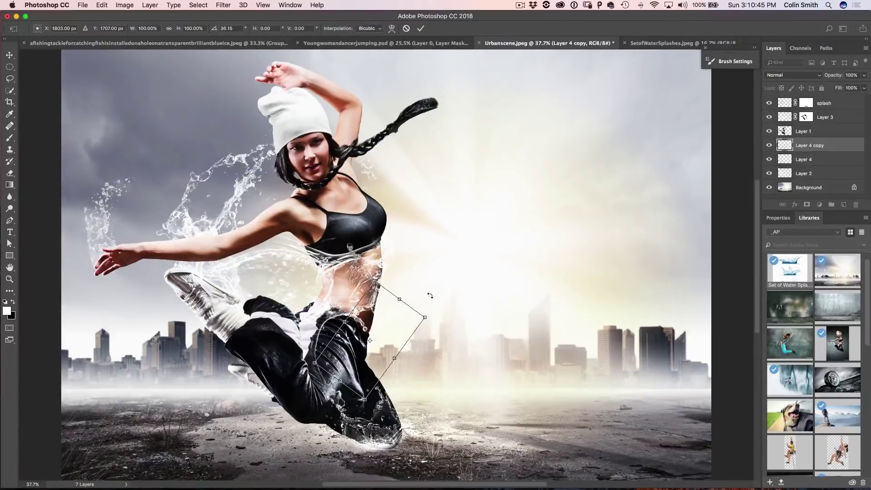
{"action": "key", "text": "Return"}
{"action": "left_click_drag", "start_coordinate": [384, 333], "coordinate": [423, 381]}
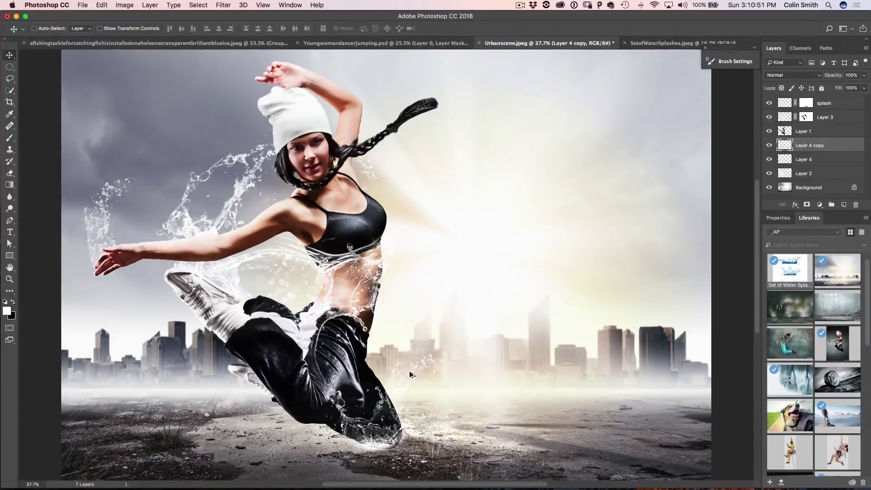
{"action": "left_click_drag", "start_coordinate": [410, 372], "coordinate": [192, 298]}
Step: Duplicate the splash again and place the new copy low by the knee, then down-right
{"action": "key", "text": "ctrl+j"}
{"action": "key", "text": "ctrl+t"}
{"action": "left_click_drag", "start_coordinate": [276, 337], "coordinate": [256, 347]}
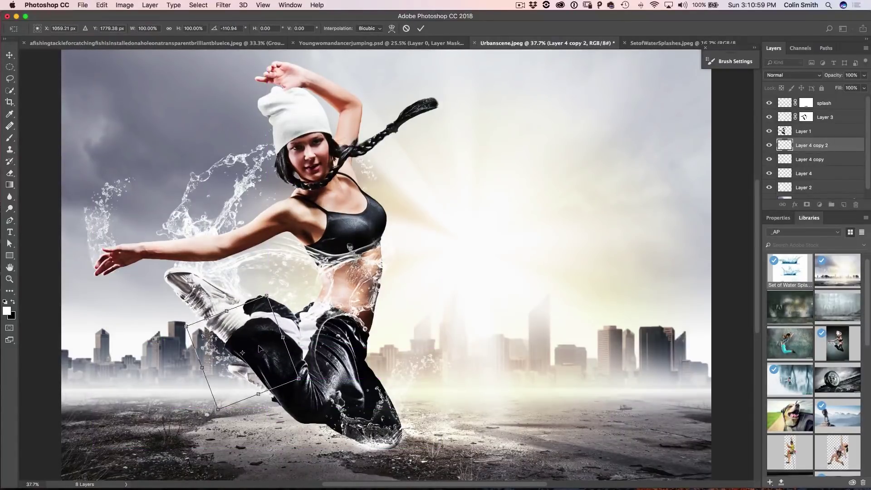
{"action": "key", "text": "Return"}
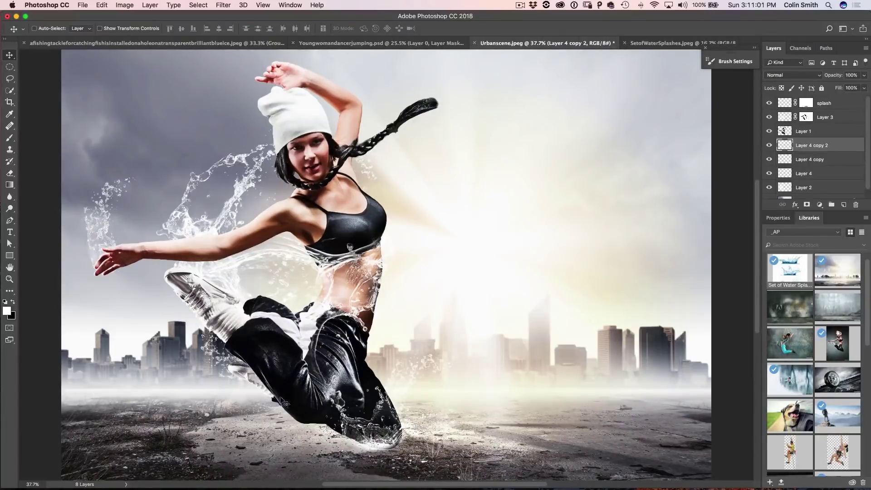
{"action": "left_click_drag", "start_coordinate": [229, 361], "coordinate": [321, 422]}
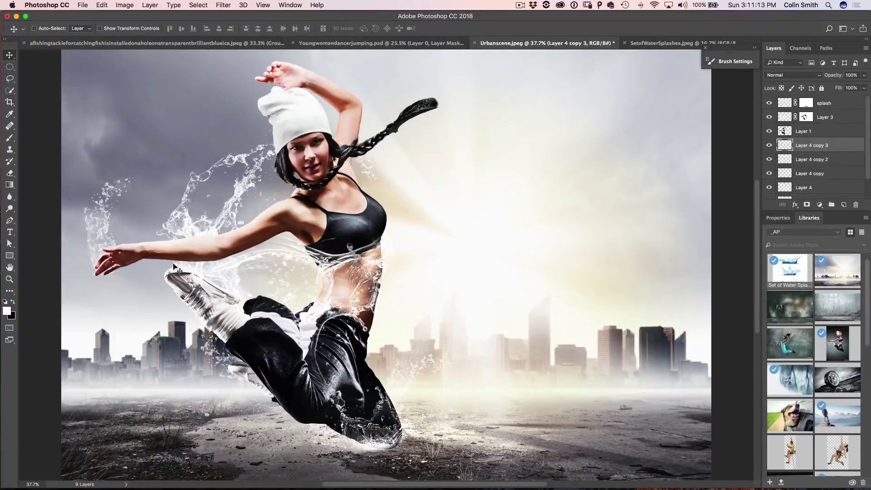
{"action": "key", "text": "b"}
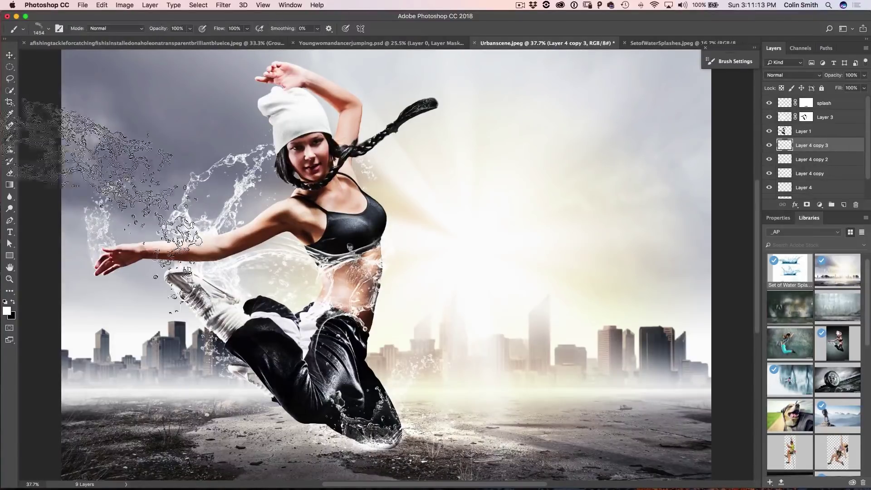
Step: Load the Sampled Brush 20 bubble brush from the brush presets
{"action": "left_click", "coordinate": [49, 30]}
{"action": "scroll", "coordinate": [240, 272], "scroll_direction": "down", "scroll_amount": 10}
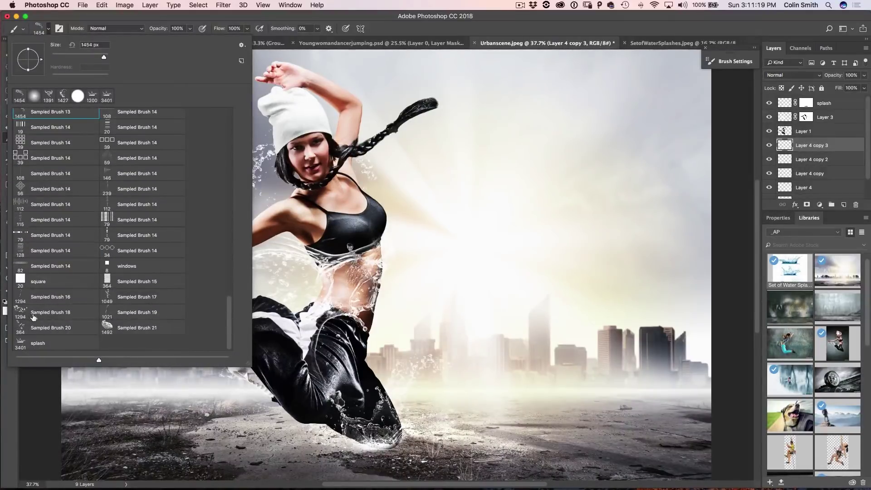
{"action": "left_click", "coordinate": [21, 326]}
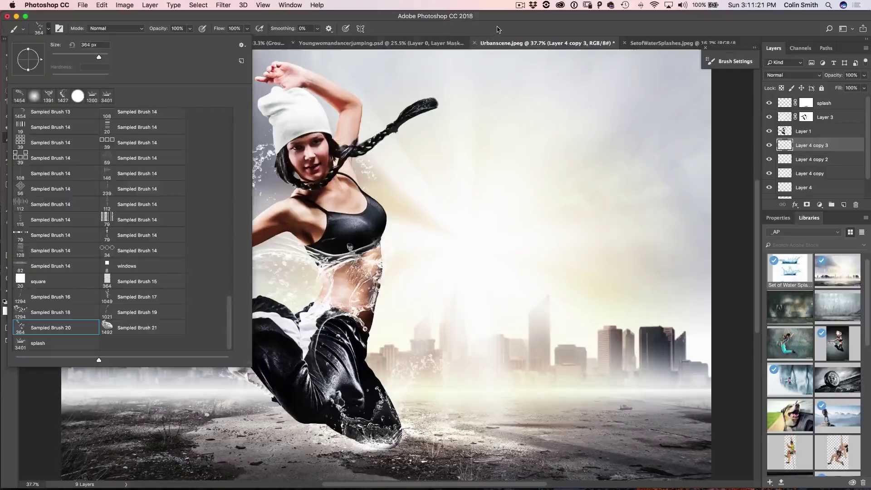
{"action": "key", "text": "Return"}
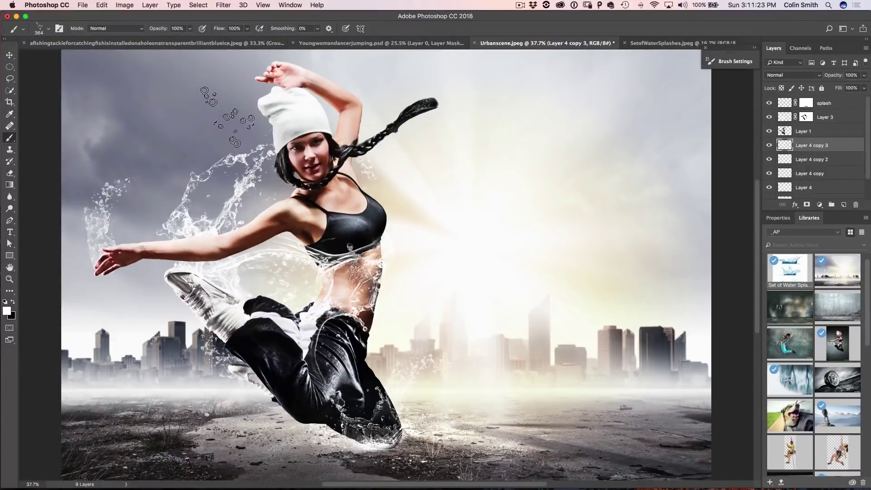
Step: Test a bubble stamp above the hat, undo it, and make the brush smaller
{"action": "left_click", "coordinate": [230, 119]}
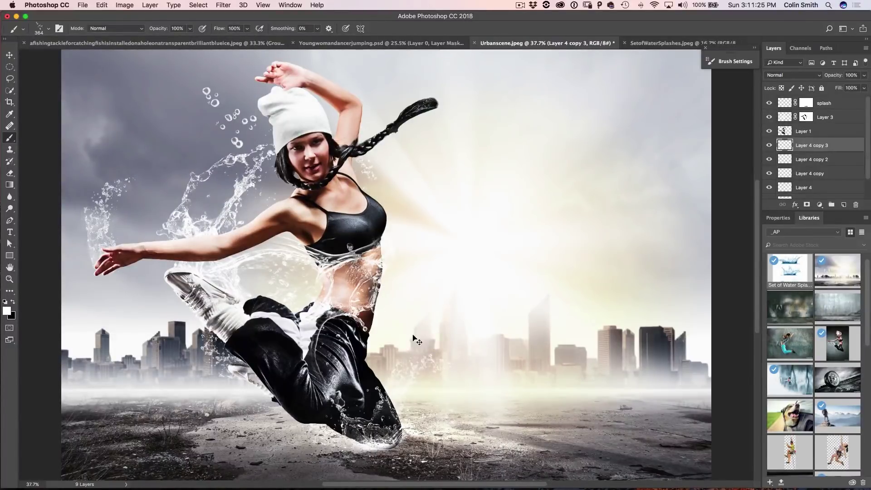
{"action": "key", "text": "super+z"}
{"action": "key", "text": "bracketleft"}
{"action": "key", "text": "bracketleft"}
{"action": "key", "text": "bracketleft"}
{"action": "key", "text": "bracketleft"}
{"action": "key", "text": "bracketleft"}
{"action": "key", "text": "bracketleft"}
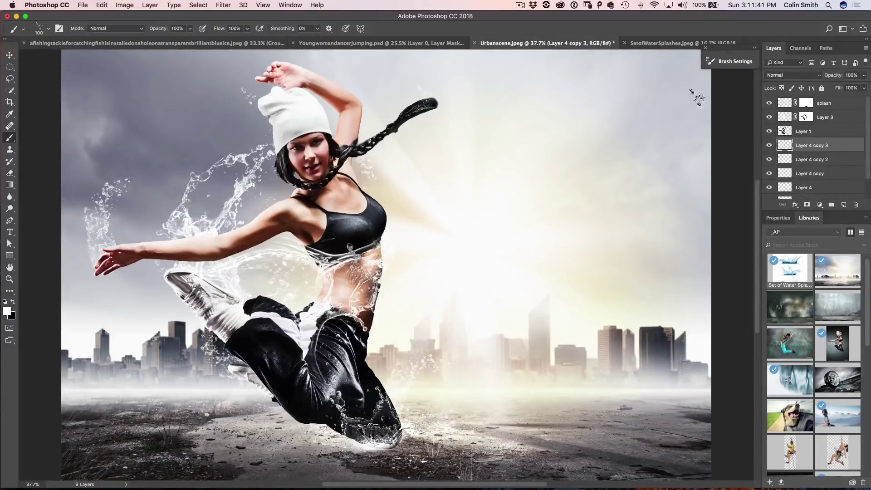
{"action": "left_click", "coordinate": [732, 63]}
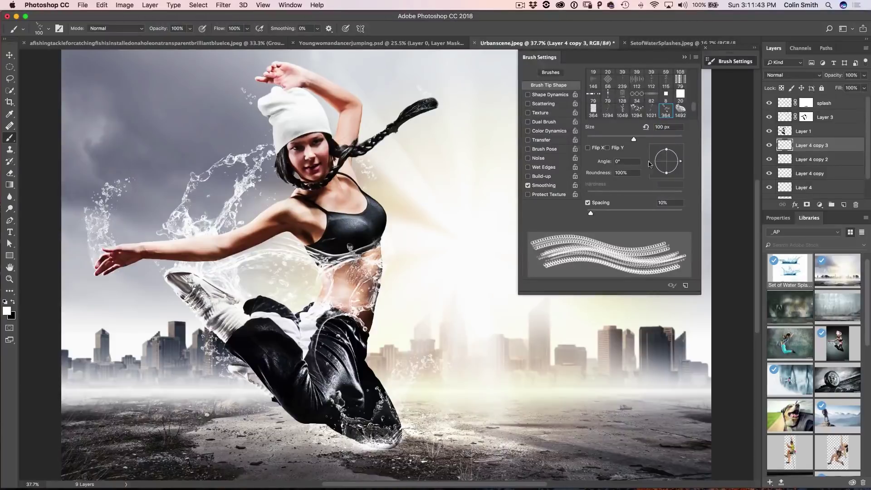
Step: Rotate the bubble brush tip angle to -73° and close the Brush Settings panel
{"action": "mouse_move", "coordinate": [682, 166]}
{"action": "left_mouse_down"}
{"action": "mouse_move", "coordinate": [663, 175]}
{"action": "mouse_move", "coordinate": [652, 162]}
{"action": "left_mouse_up"}
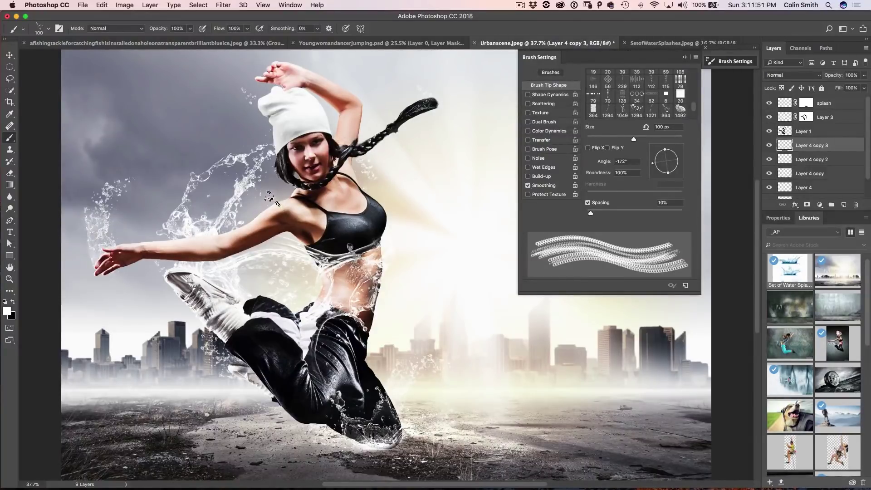
{"action": "left_click_drag", "start_coordinate": [664, 153], "coordinate": [662, 151]}
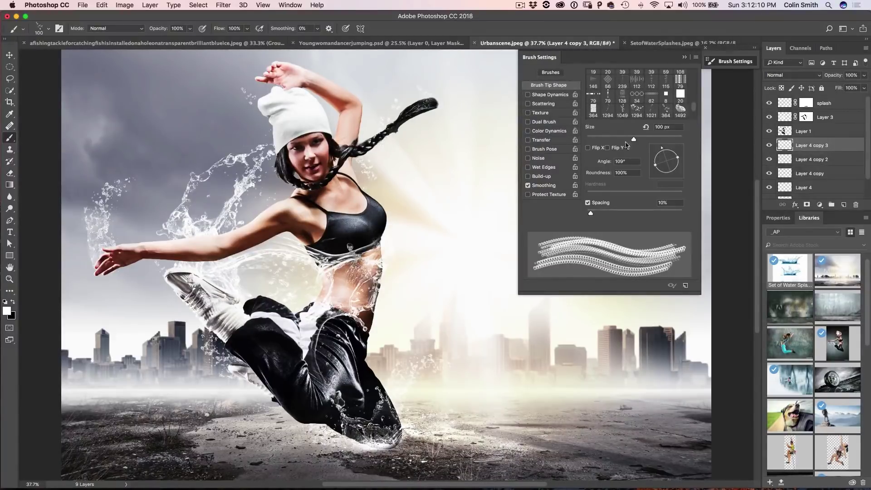
{"action": "mouse_move", "coordinate": [667, 157]}
{"action": "left_mouse_down"}
{"action": "mouse_move", "coordinate": [677, 159]}
{"action": "mouse_move", "coordinate": [671, 179]}
{"action": "left_mouse_up"}
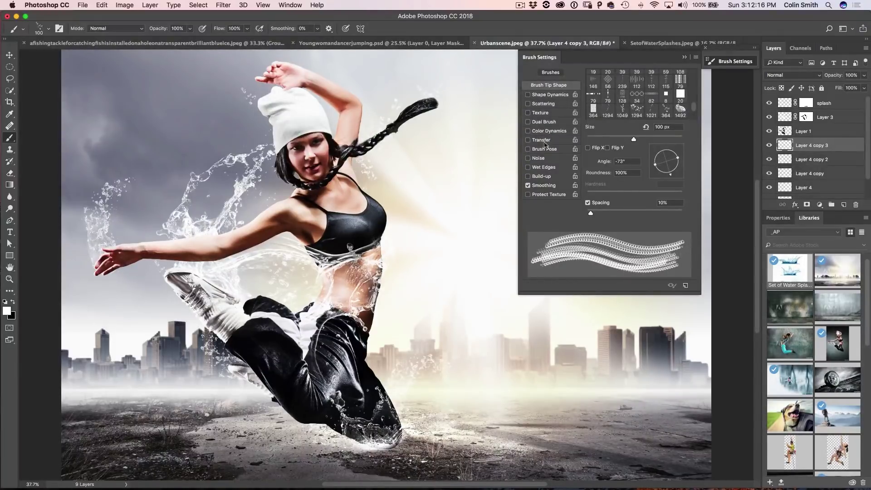
{"action": "left_click", "coordinate": [685, 58]}
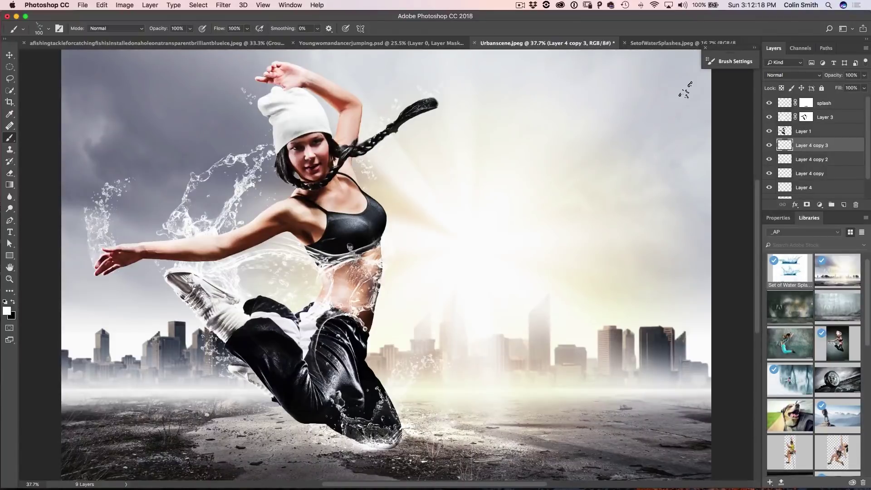